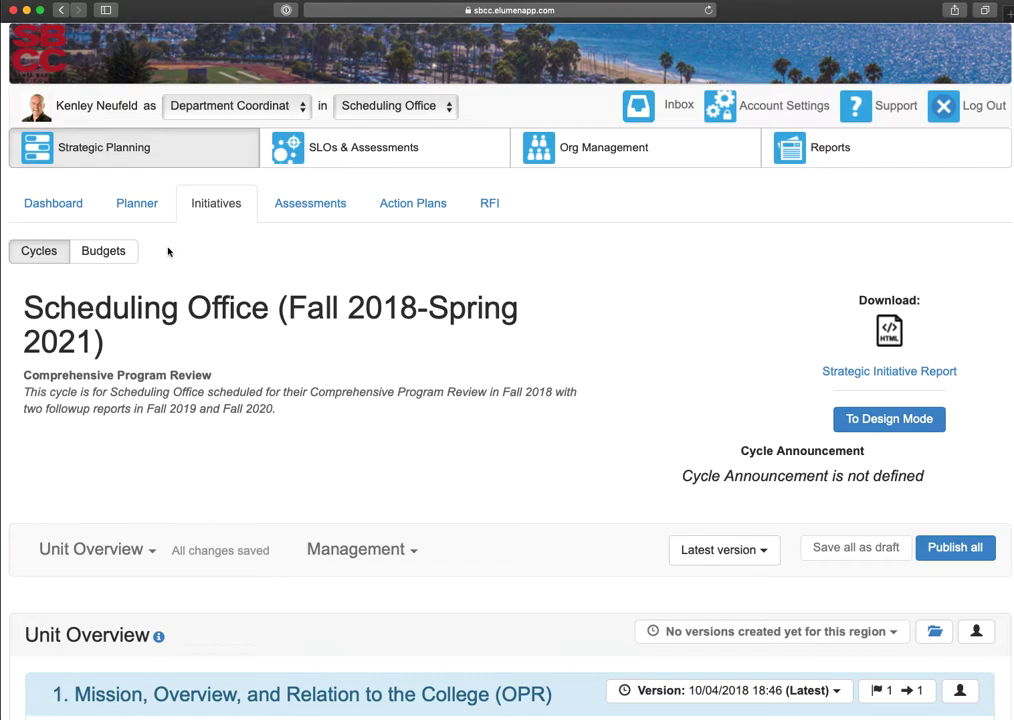
# - Open the Scheduling Office (Fall 2018-Spring 2021) cycle from the strategic planning initiatives
pyautogui.click(87, 148)
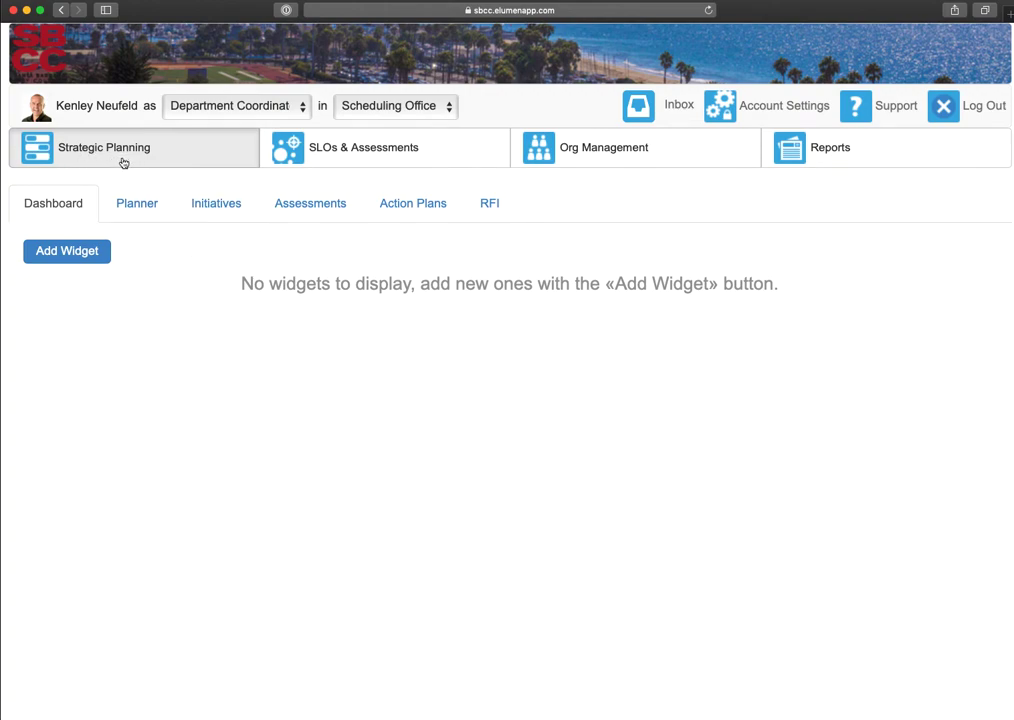
pyautogui.click(210, 208)
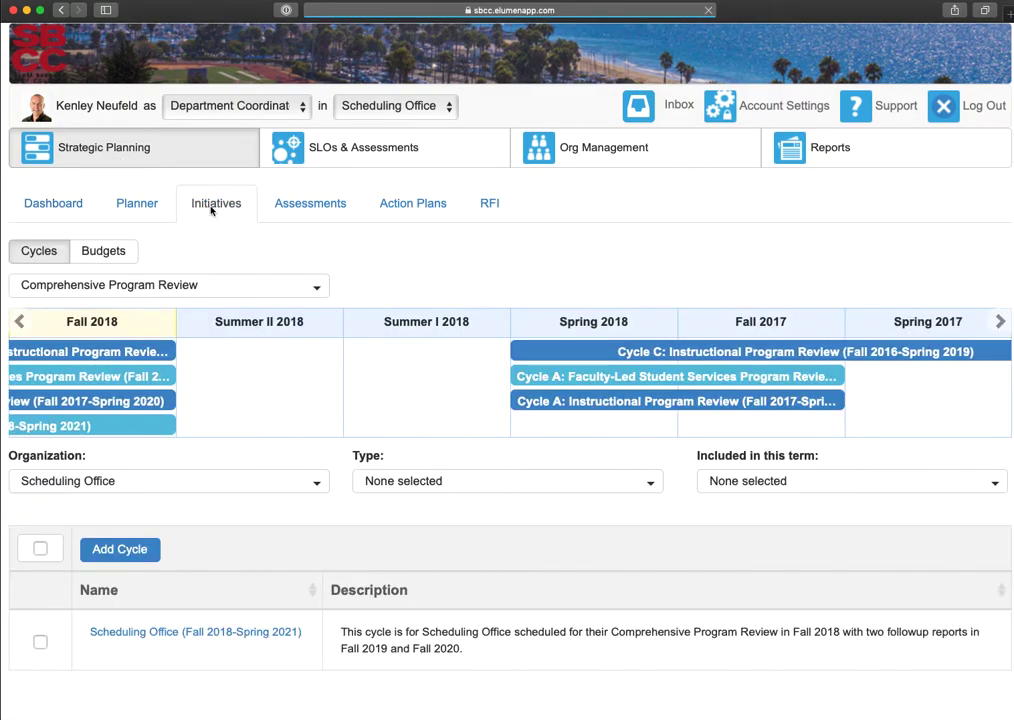
pyautogui.click(188, 632)
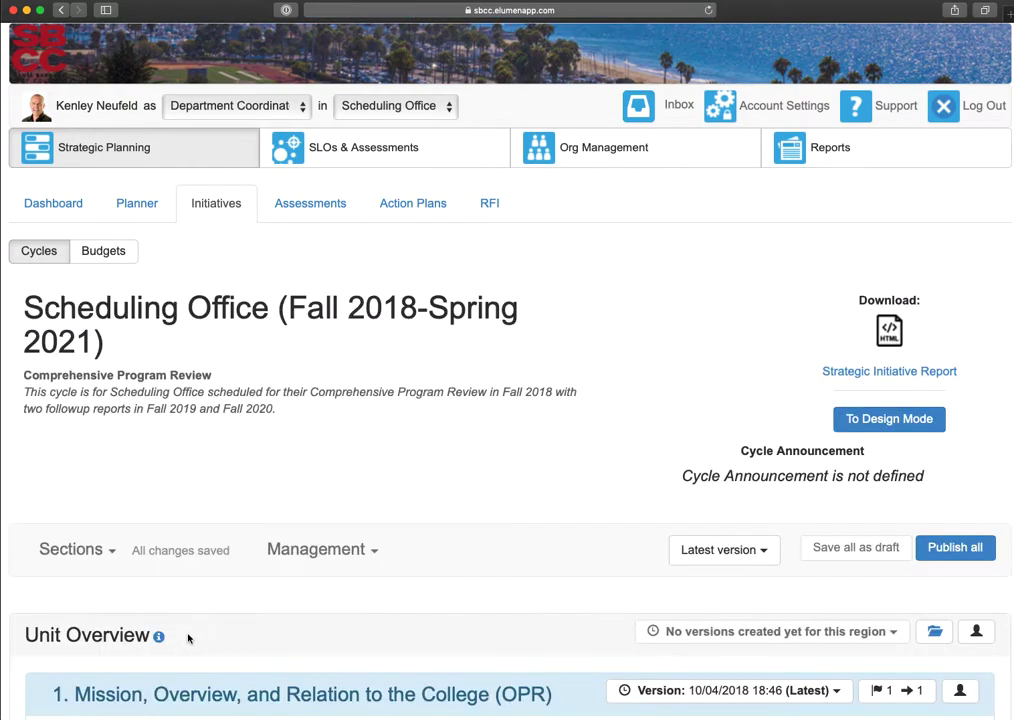
# - Look through the Mission, Overview, and Relation to the College section, reading questions A to C and their response areas
pyautogui.scroll(-10, 188, 638)
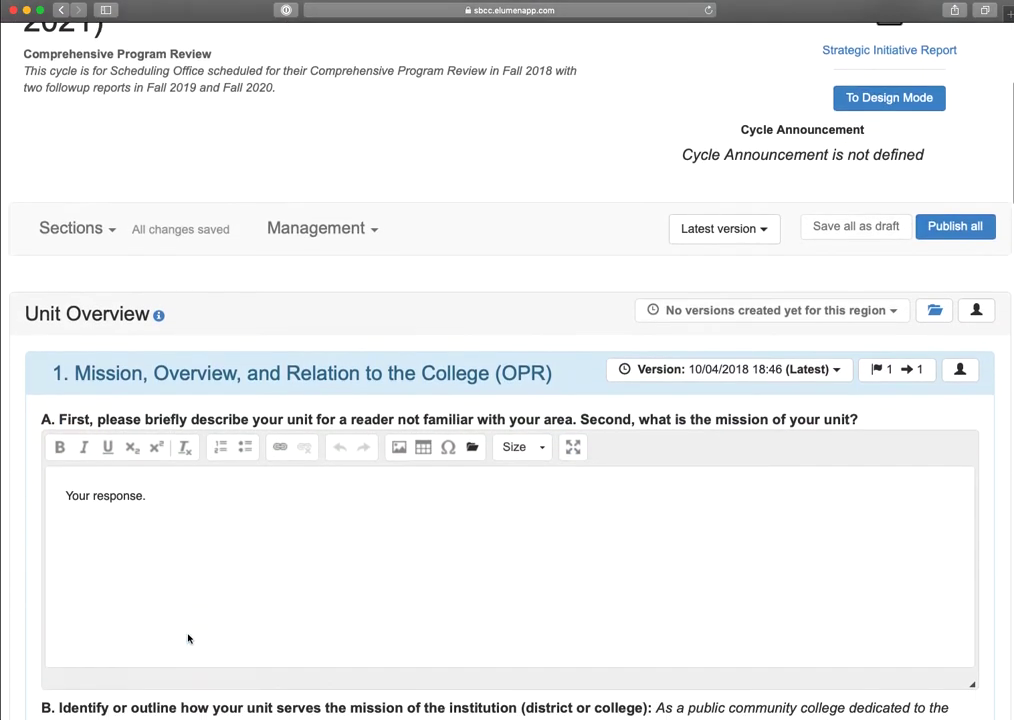
pyautogui.scroll(-6, 188, 638)
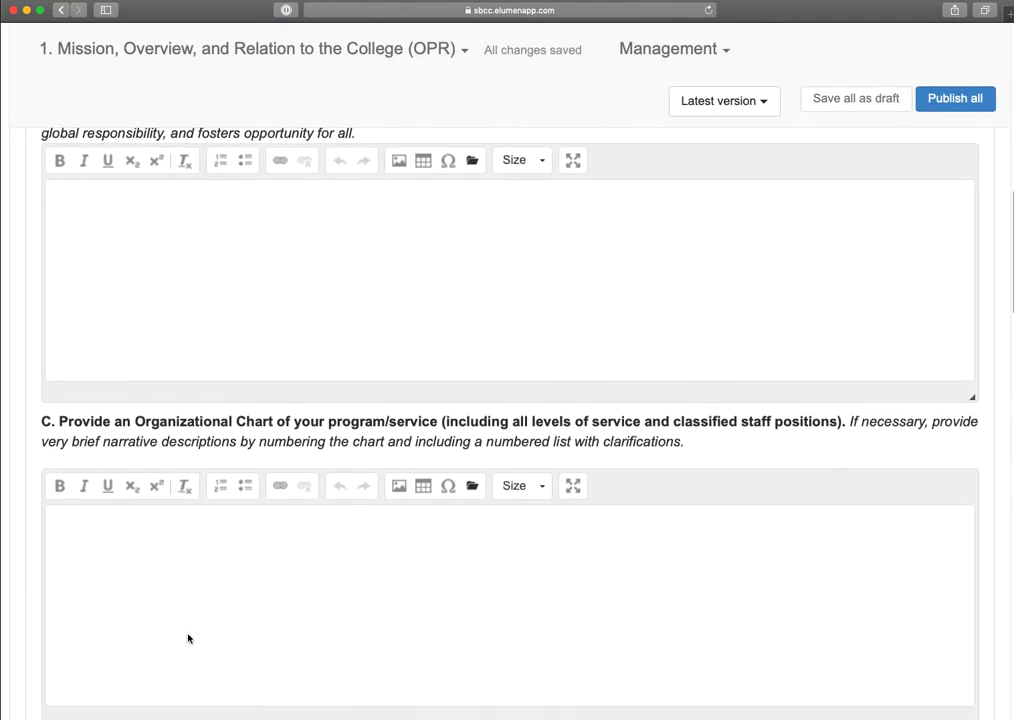
pyautogui.scroll(10, 188, 638)
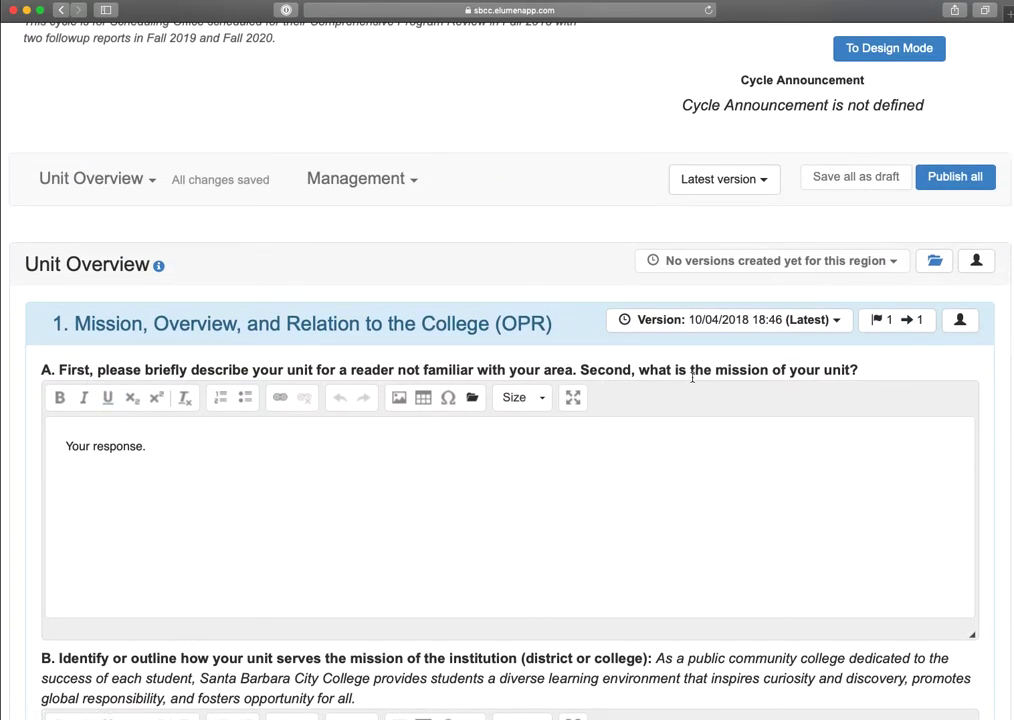
pyautogui.scroll(-1, 585, 519)
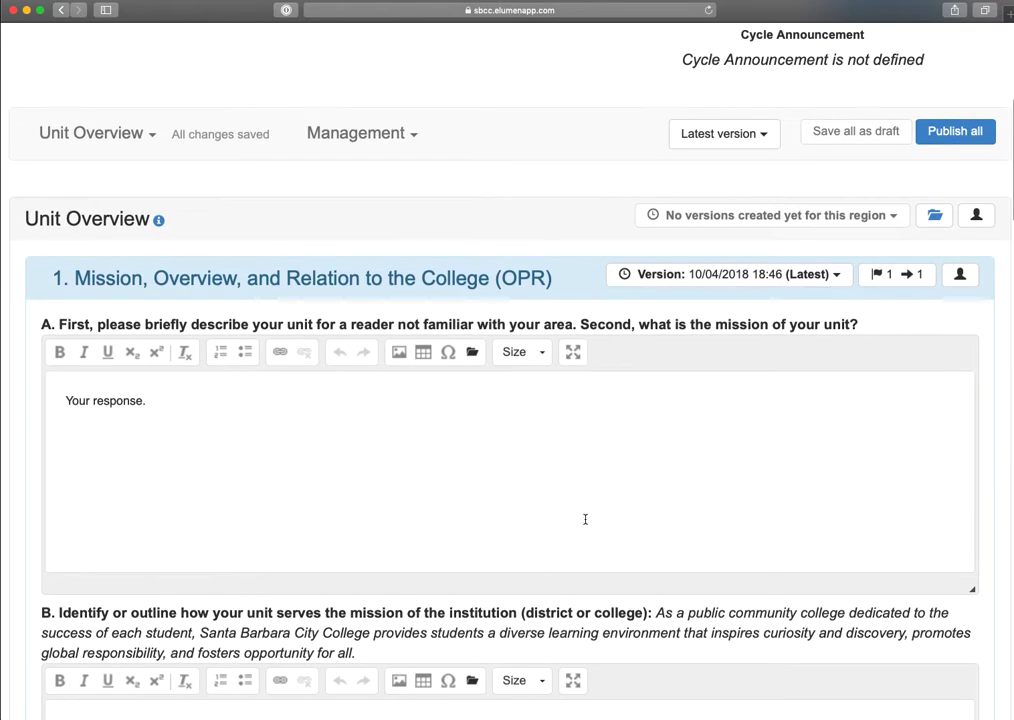
pyautogui.scroll(-6, 585, 519)
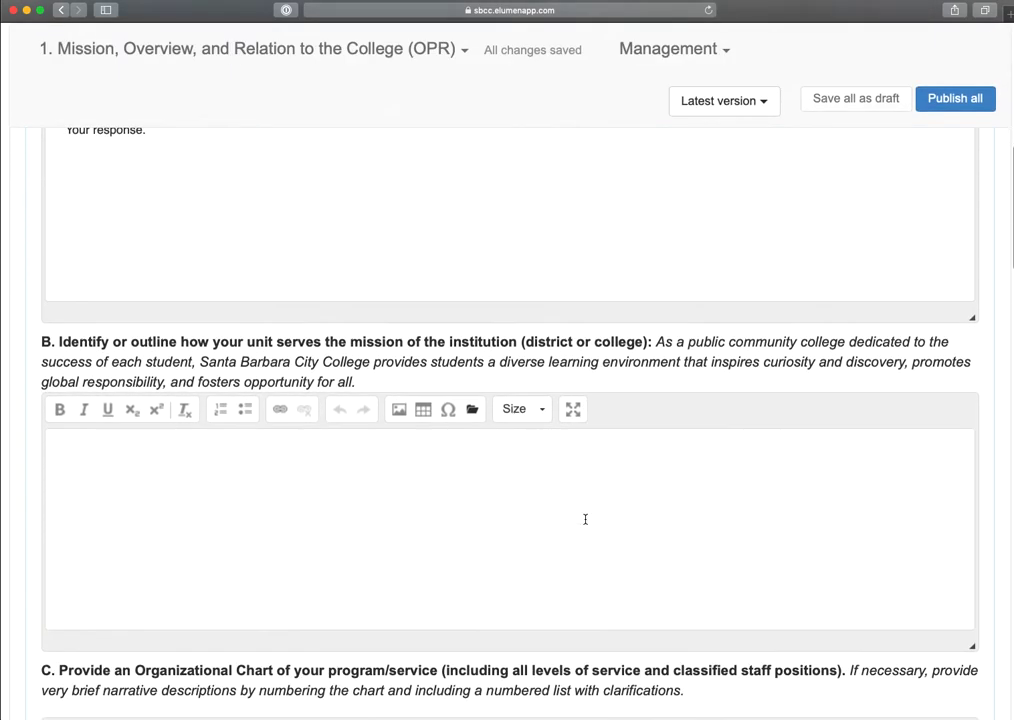
pyautogui.scroll(-1, 435, 529)
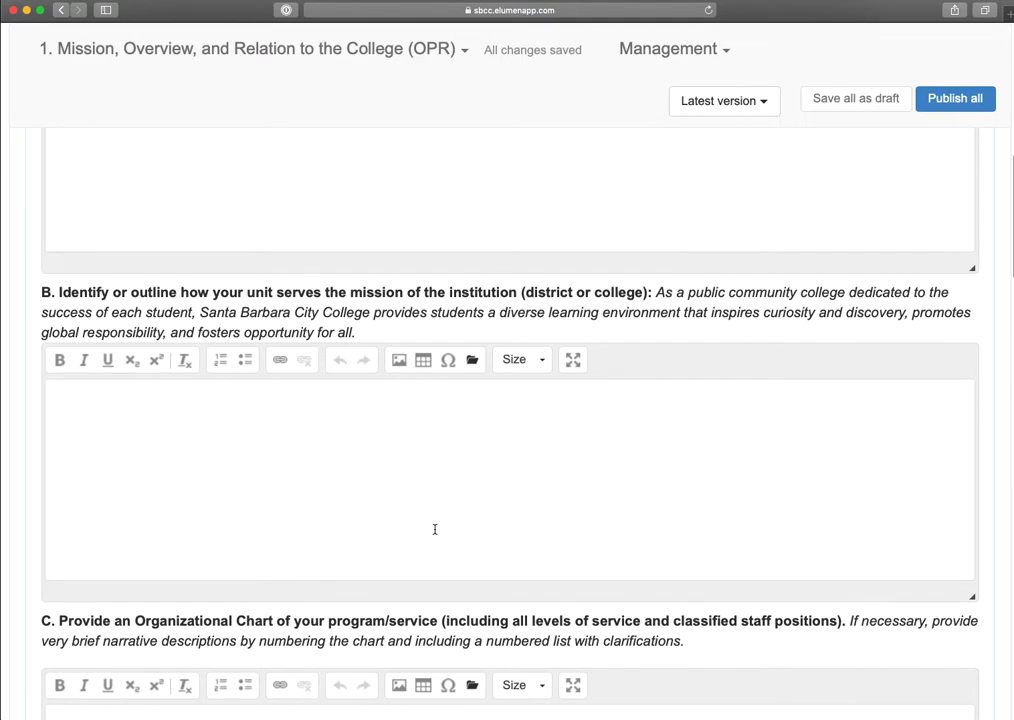
# - Clear the placeholder response to question A in the Mission section and save everything as a draft
pyautogui.scroll(7, 421, 516)
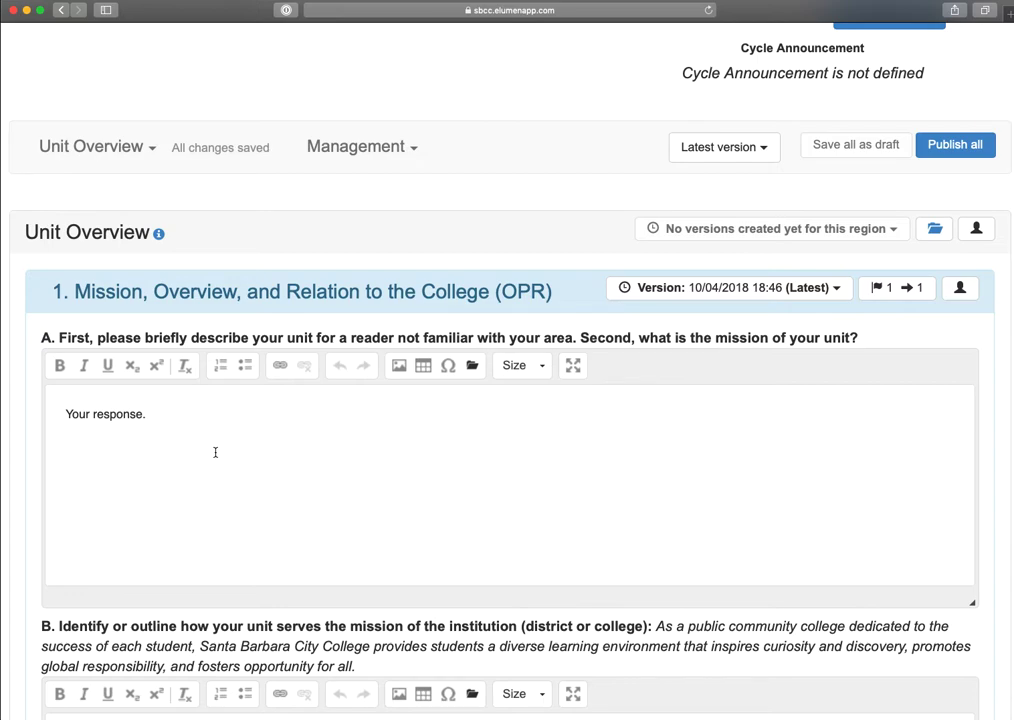
pyautogui.press('Up')
pyautogui.write('..')
pyautogui.press('BackSpace')
pyautogui.press('BackSpace')
pyautogui.press('super+a')
pyautogui.press('BackSpace')
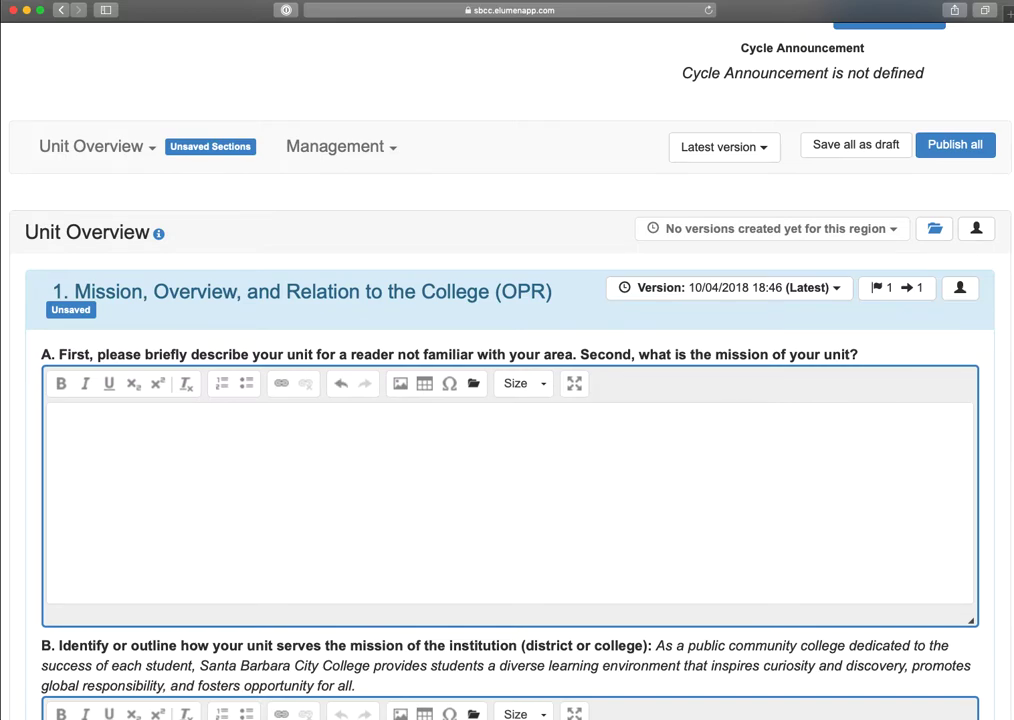
pyautogui.click(851, 145)
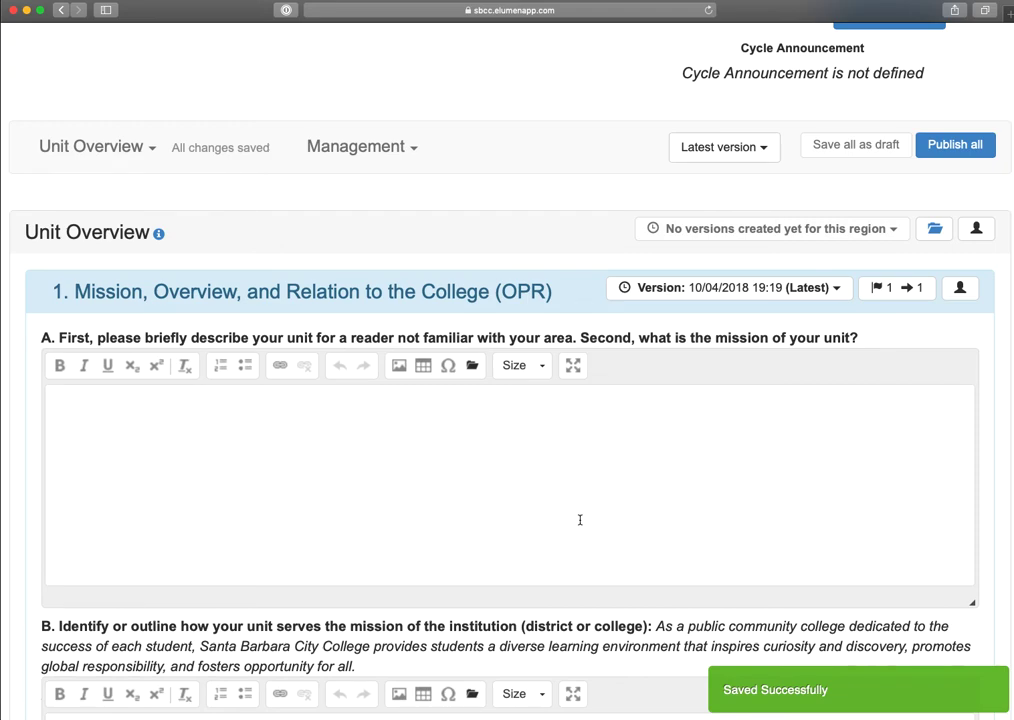
# - Enter "Provide complete response." as the answer to question A
pyautogui.click(110, 500)
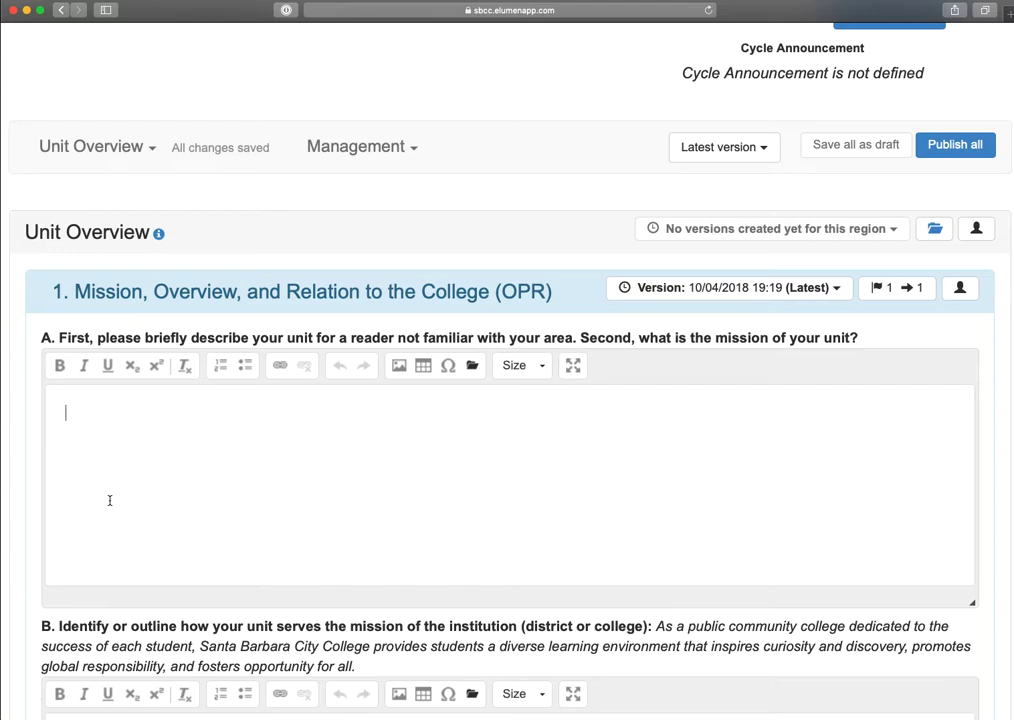
pyautogui.write('Provide comp')
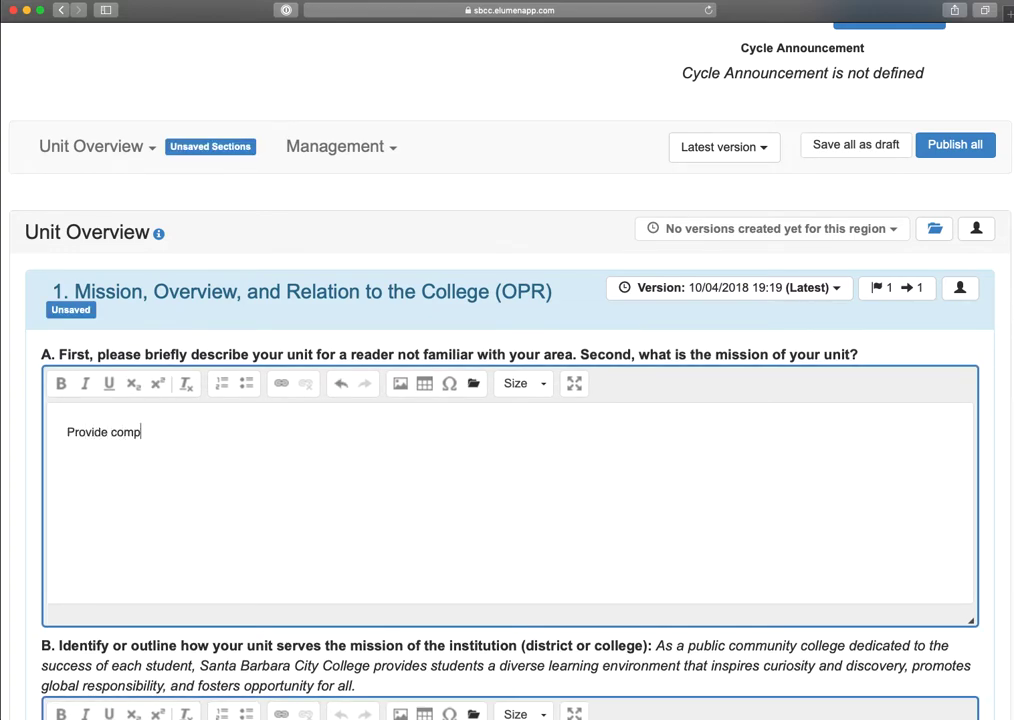
pyautogui.write('lete response.')
# - Format the entire question A response as bold, italic text in a numbered list
pyautogui.press('super+a')
pyautogui.click(60, 383)
pyautogui.click(85, 383)
pyautogui.click(224, 385)
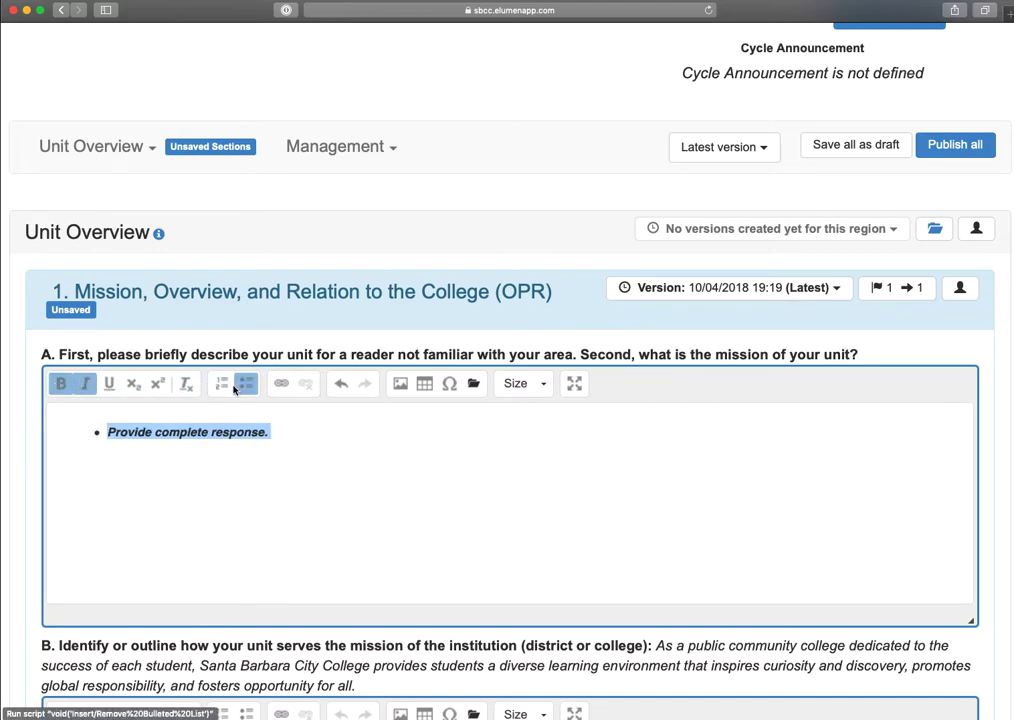
pyautogui.click(281, 383)
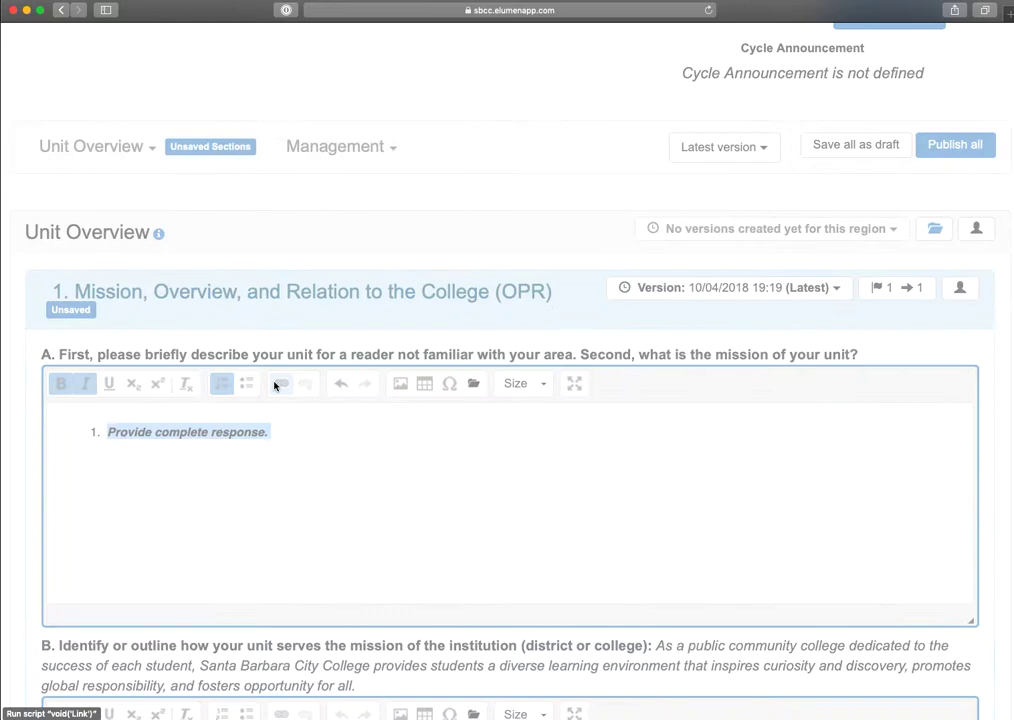
pyautogui.write('sb')
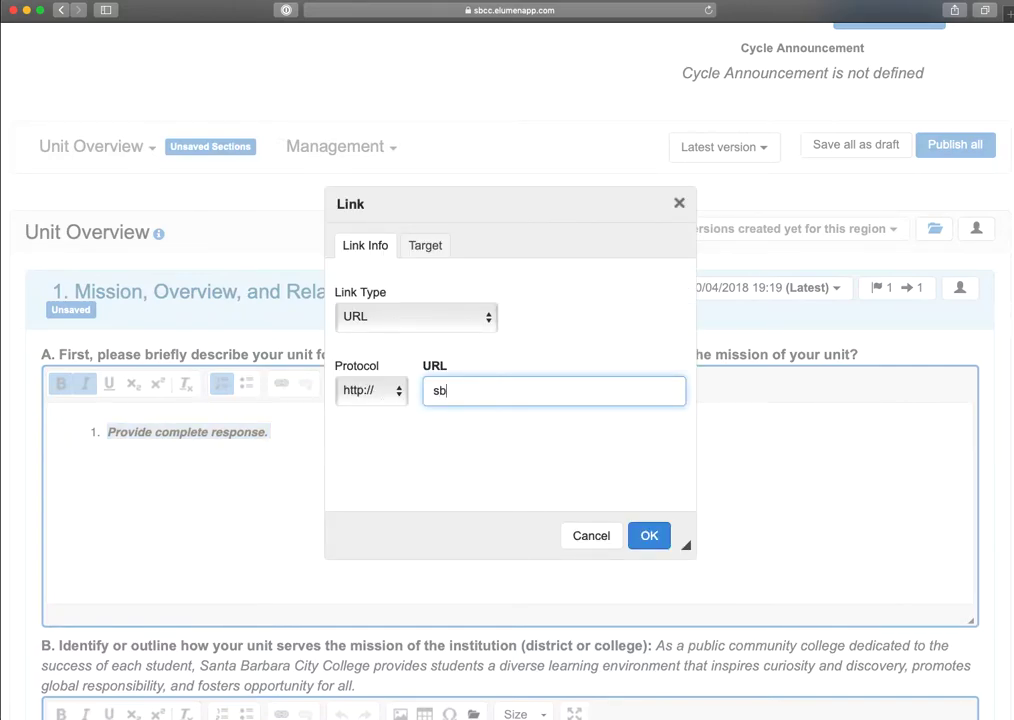
pyautogui.write('cc.edu')
pyautogui.press('Return')
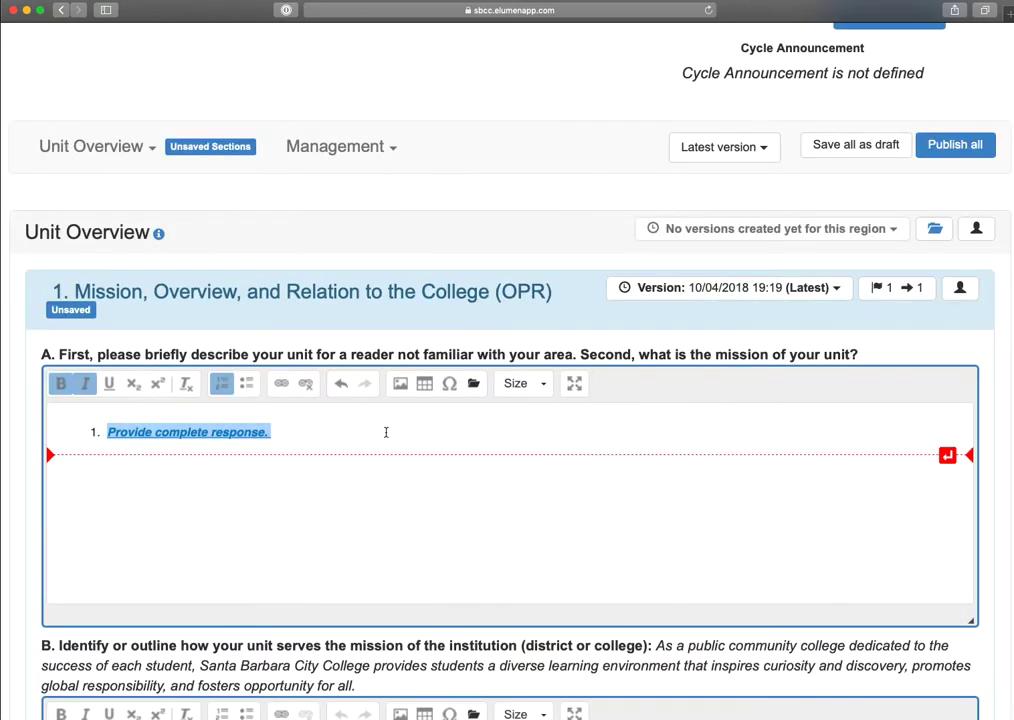
# - Look at the image insertion options and the full-screen editing view for question A, leaving each without changes
pyautogui.click(400, 383)
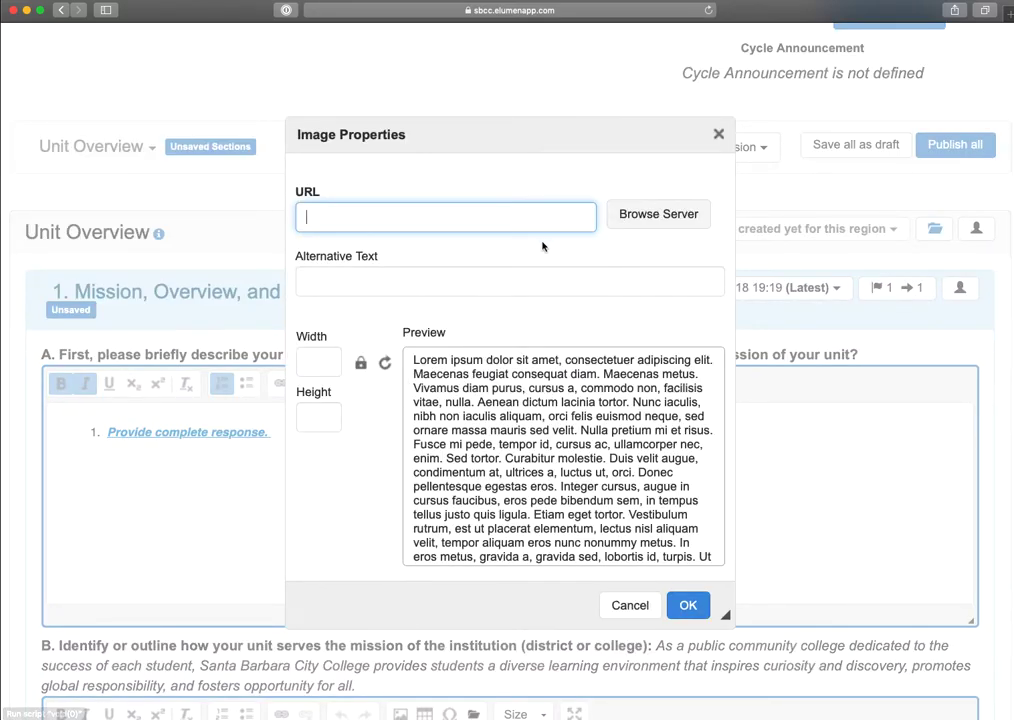
pyautogui.click(622, 606)
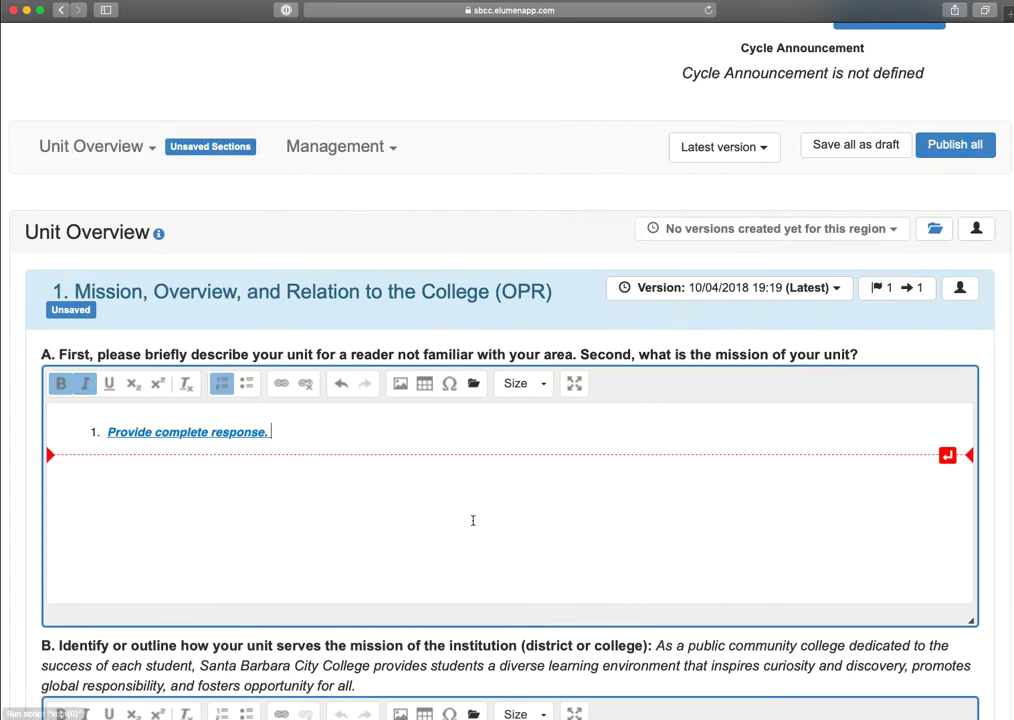
pyautogui.click(574, 384)
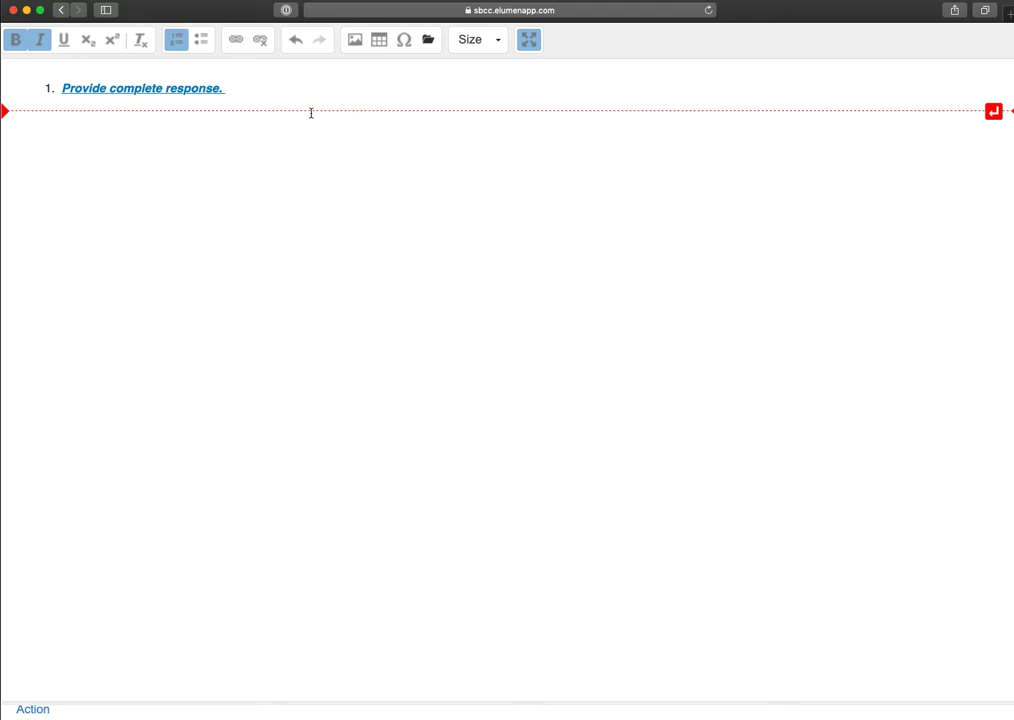
pyautogui.click(528, 40)
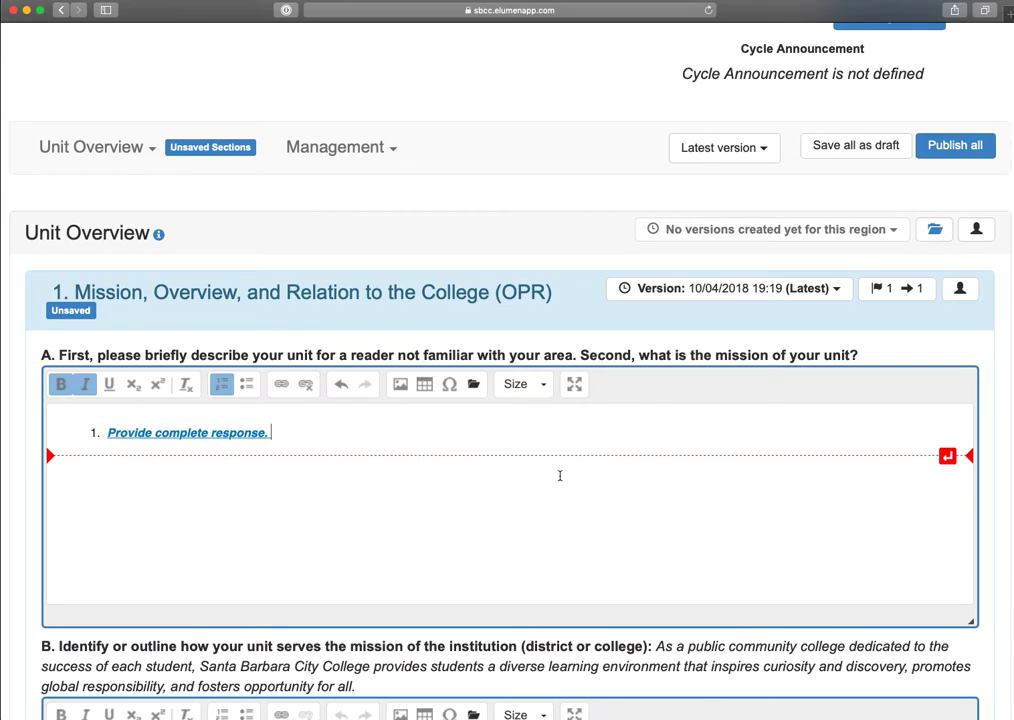
# - Check the remaining Mission section questions and save all sections as a draft
pyautogui.scroll(-10, 602, 551)
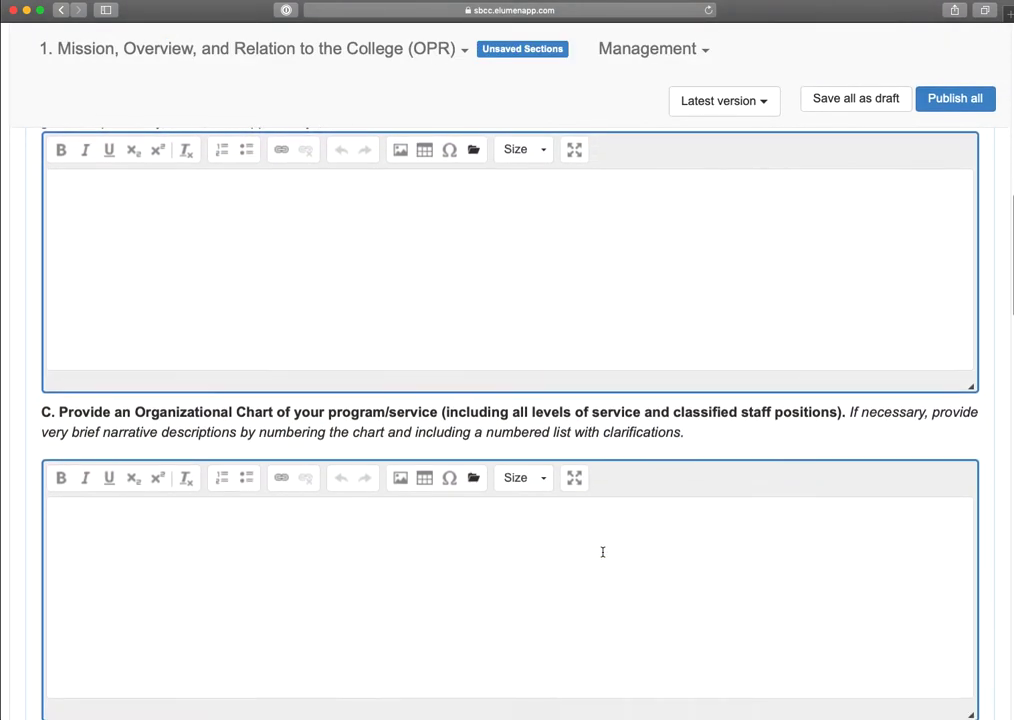
pyautogui.scroll(-9, 602, 551)
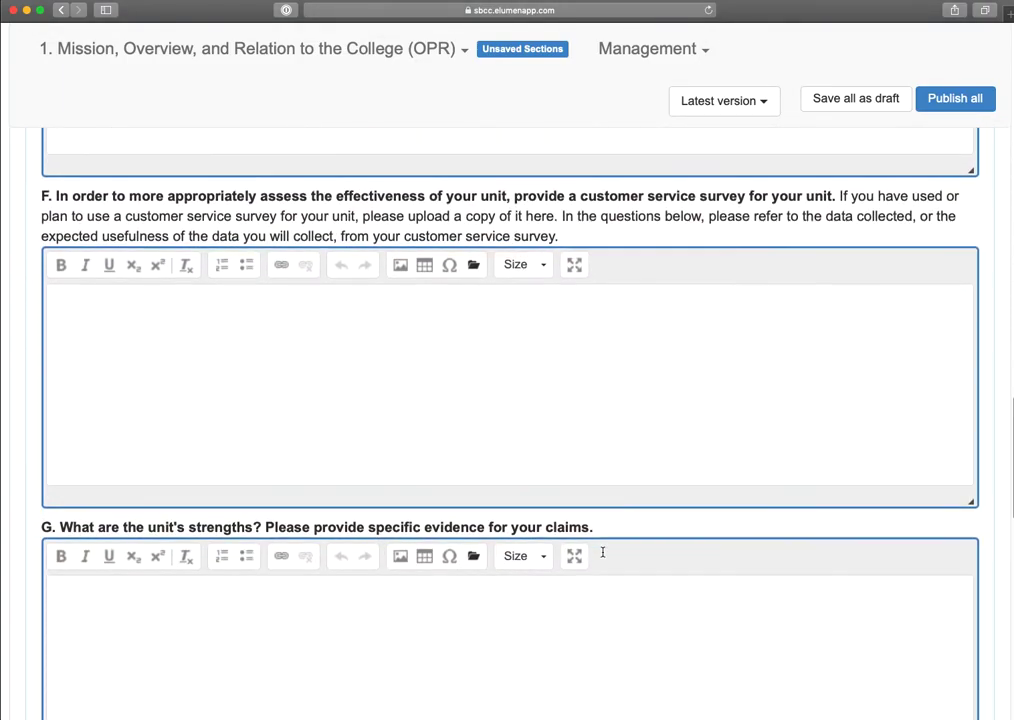
pyautogui.scroll(6, 602, 551)
pyautogui.scroll(10, 602, 551)
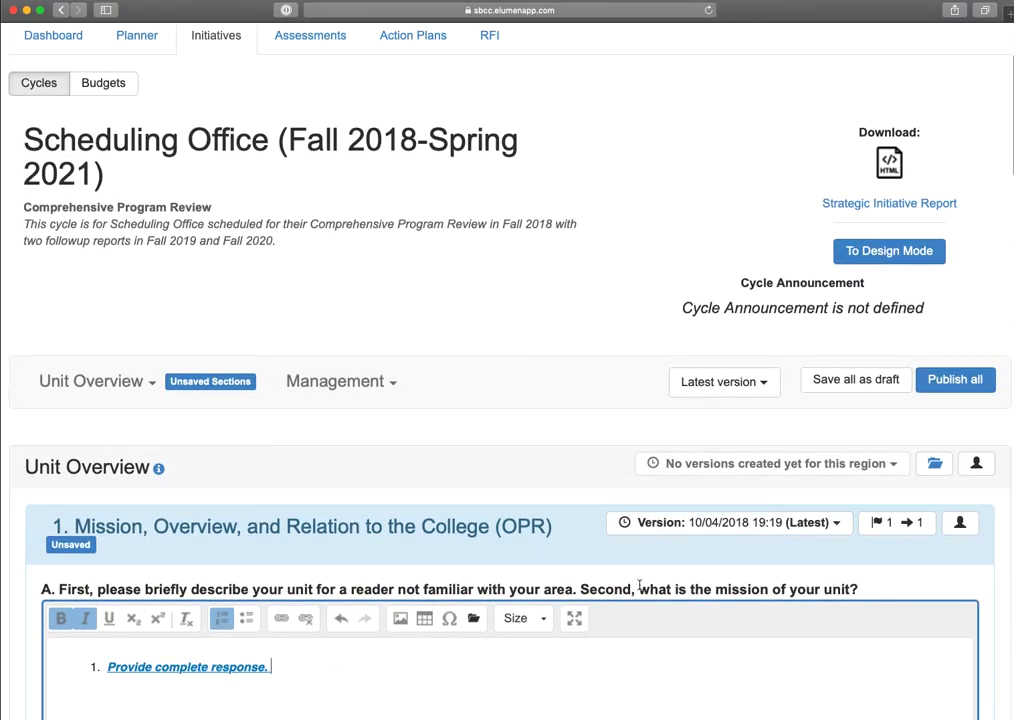
pyautogui.scroll(-3, 639, 584)
pyautogui.scroll(4, 658, 550)
pyautogui.click(849, 282)
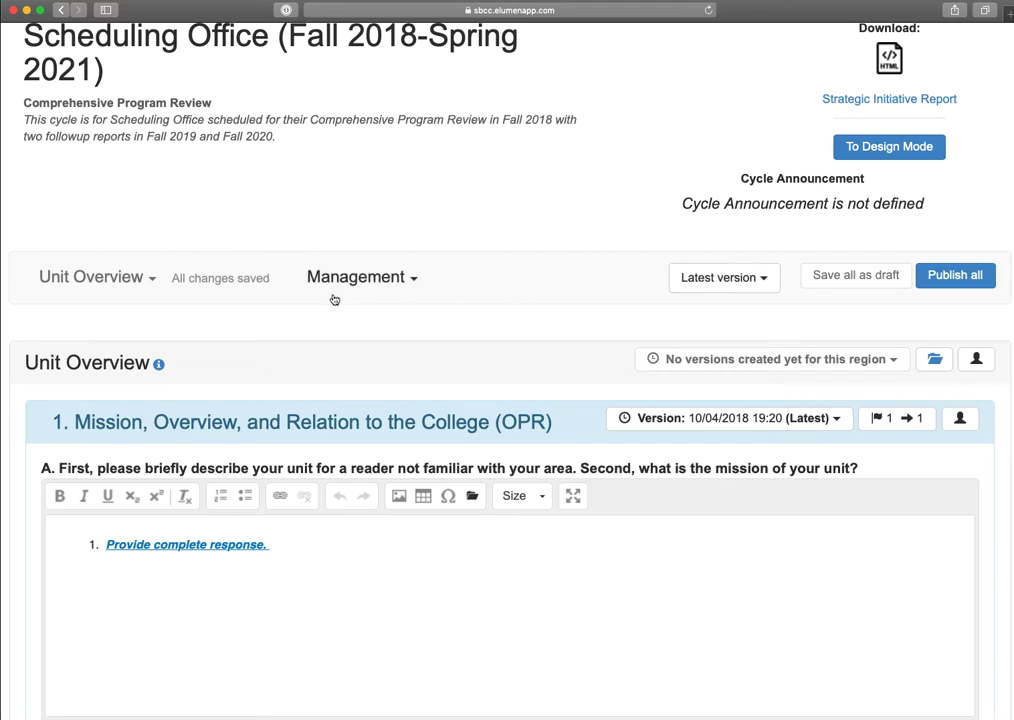
# - Open Budget Management and set the funds for the part-time scheduling employee request to $5,000
pyautogui.click(411, 283)
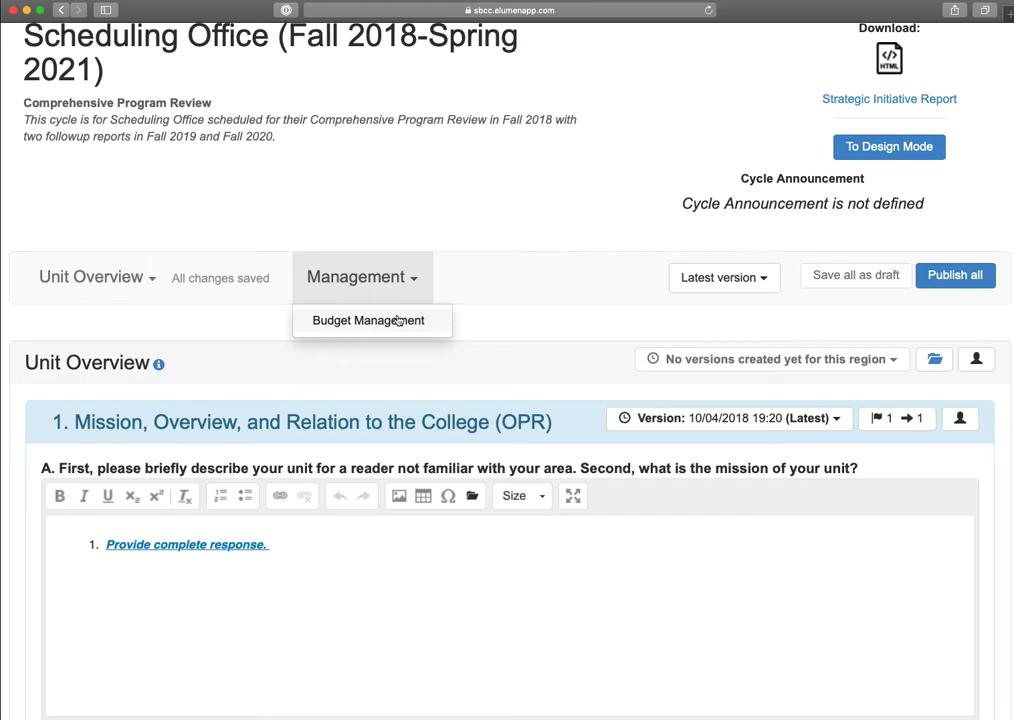
pyautogui.click(397, 320)
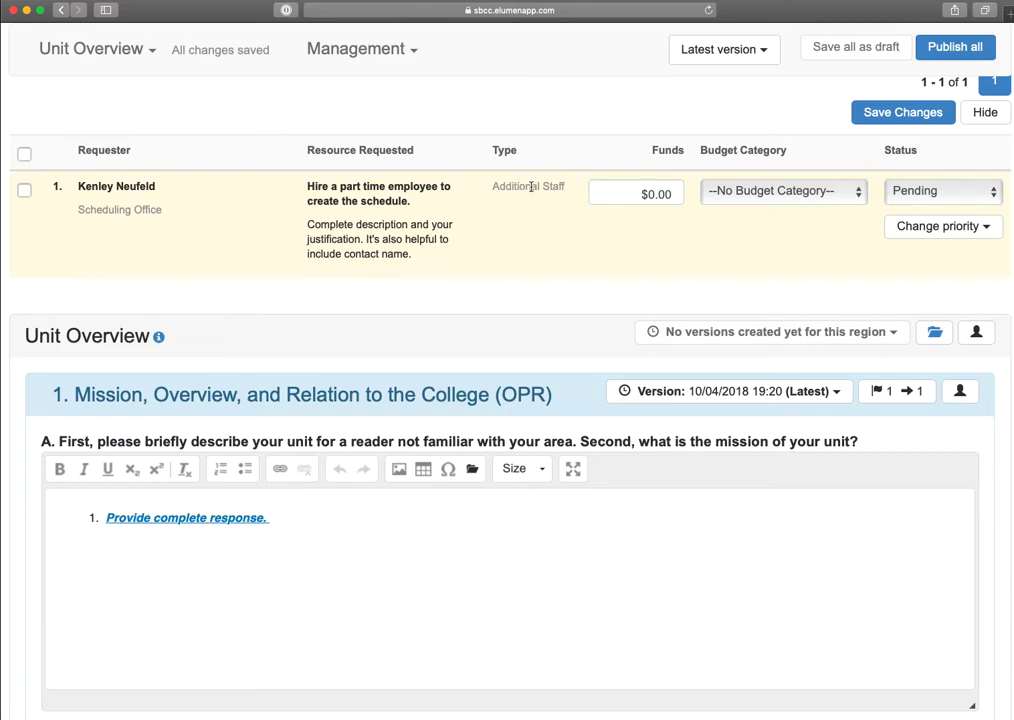
pyautogui.click(643, 193)
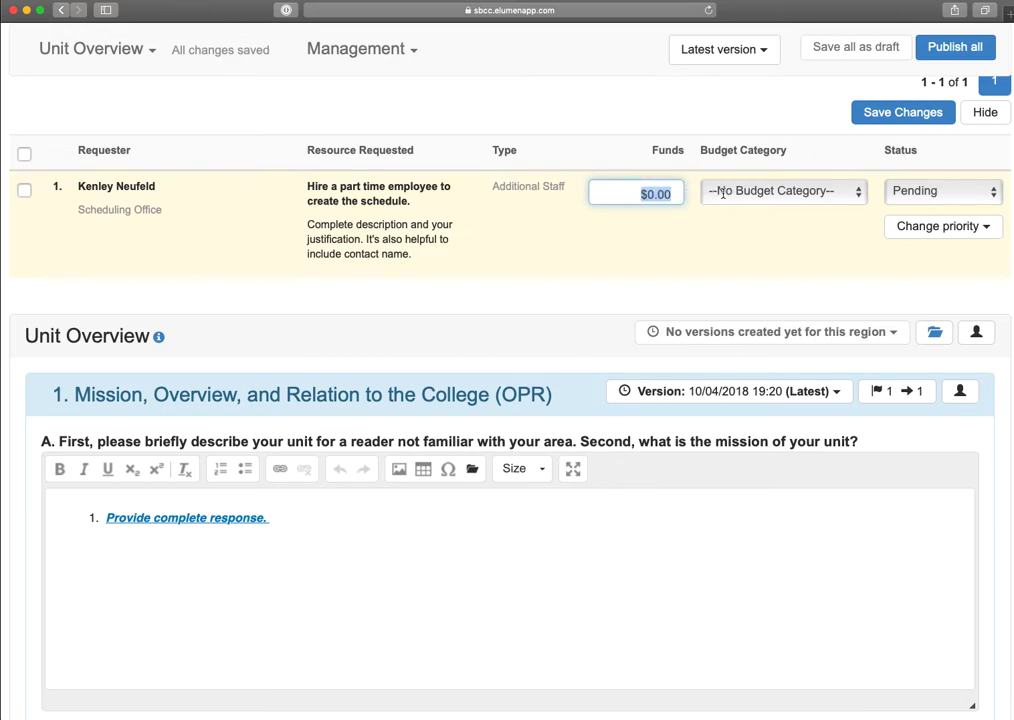
pyautogui.write('5000')
pyautogui.press('Tab')
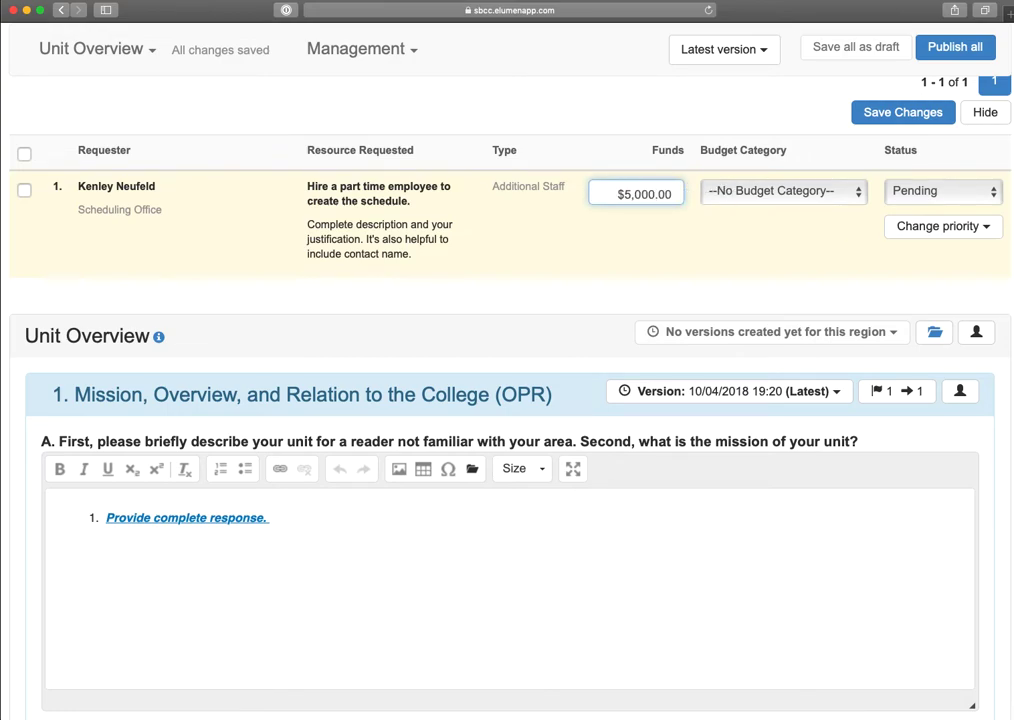
# - Check which budget categories are available for the part-time employee request
pyautogui.click(840, 193)
pyautogui.click(840, 195)
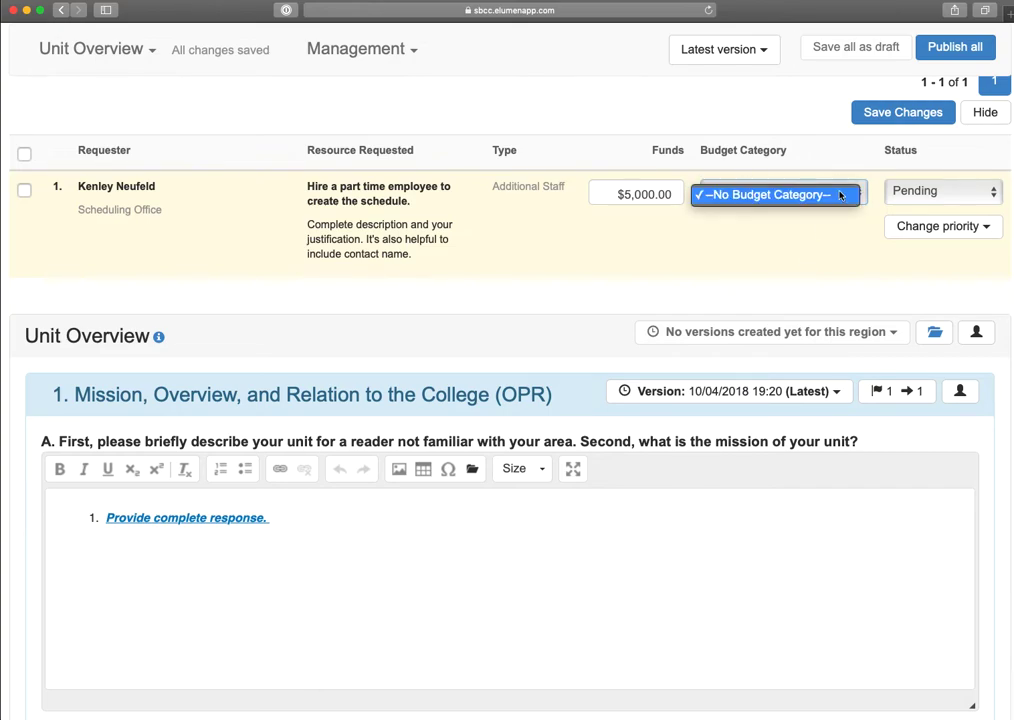
pyautogui.click(854, 196)
pyautogui.click(854, 196)
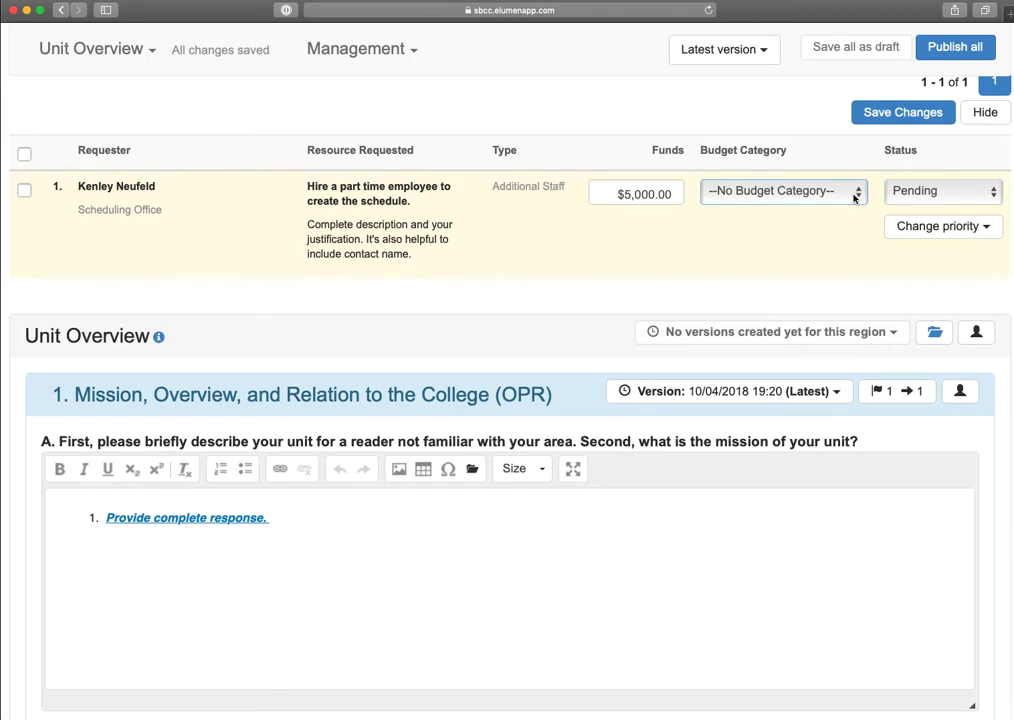
pyautogui.click(854, 196)
pyautogui.click(855, 197)
# - View the priority change options for the part-time employee request without choosing any
pyautogui.click(976, 236)
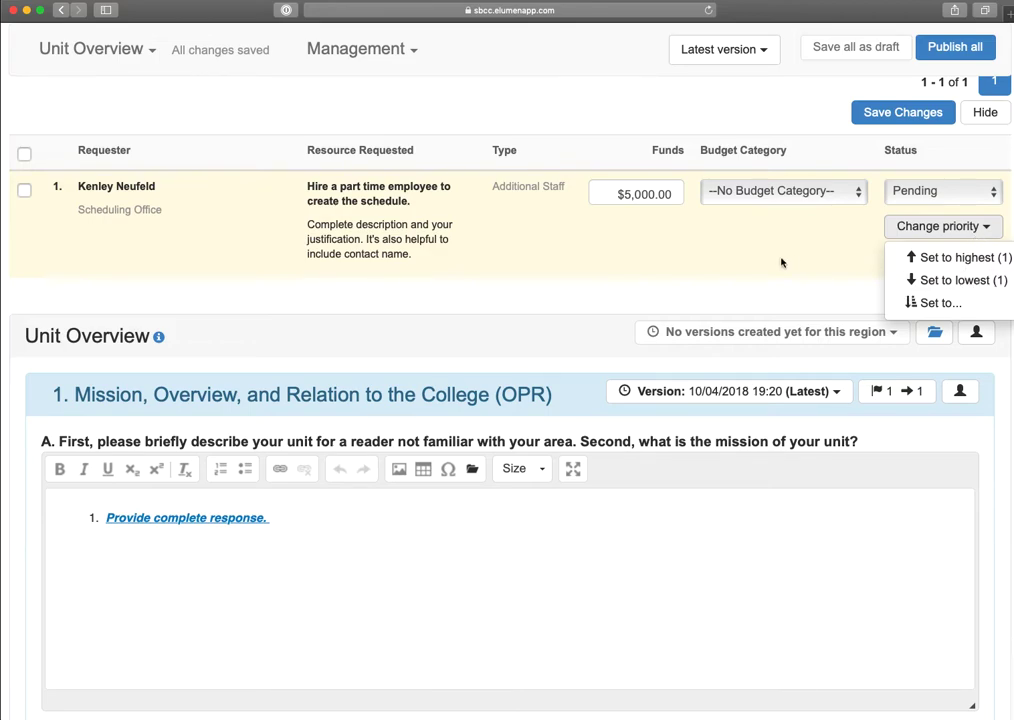
pyautogui.click(627, 256)
pyautogui.click(465, 258)
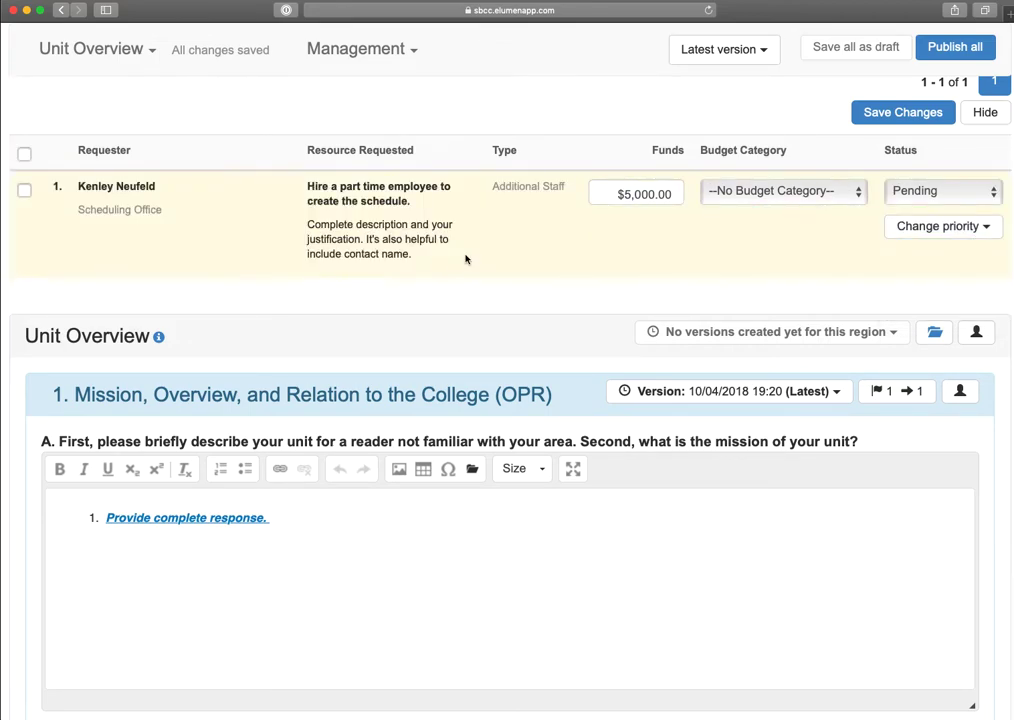
# - Select the part-time employee request and check its bulk budget assignment options without assigning one, then deselect it
pyautogui.scroll(2, 466, 258)
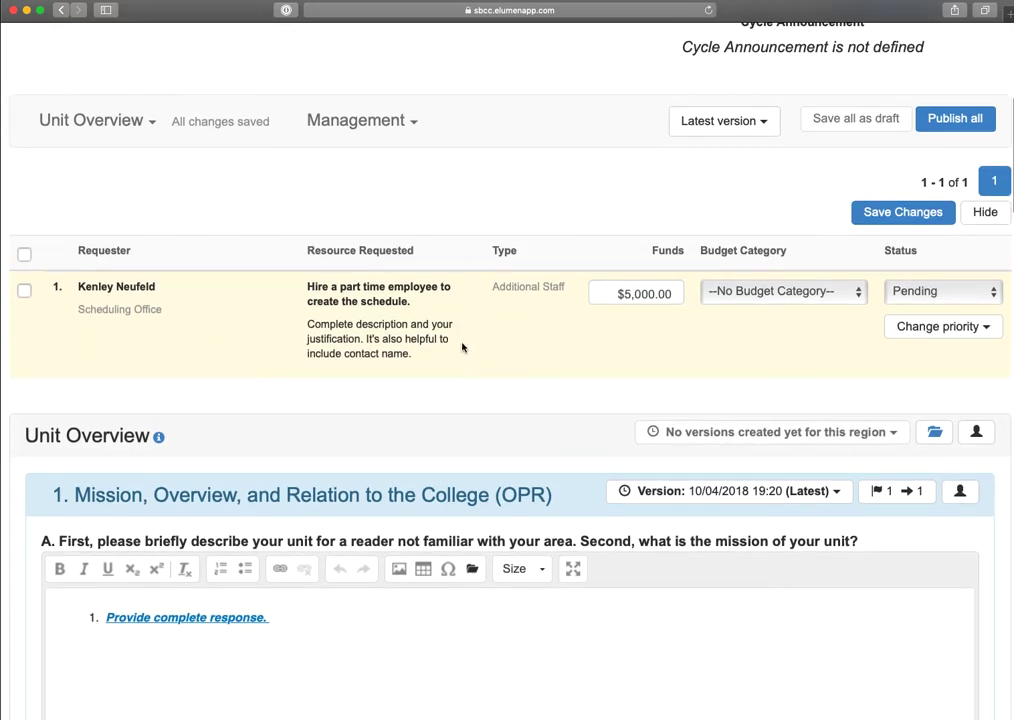
pyautogui.click(463, 347)
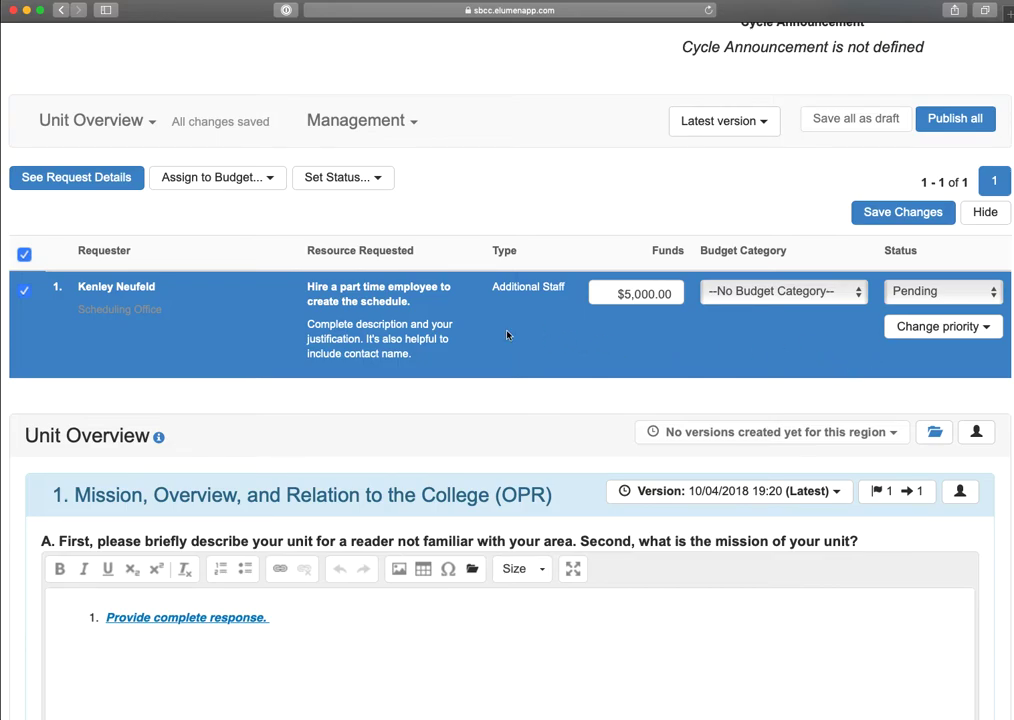
pyautogui.click(260, 184)
pyautogui.click(260, 184)
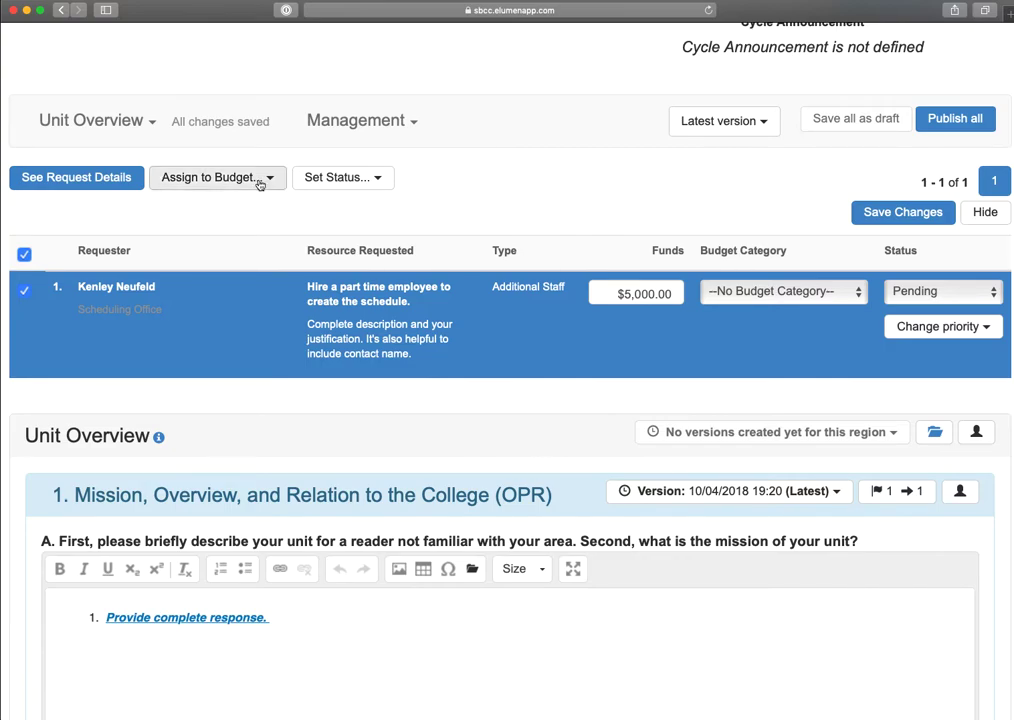
pyautogui.click(239, 333)
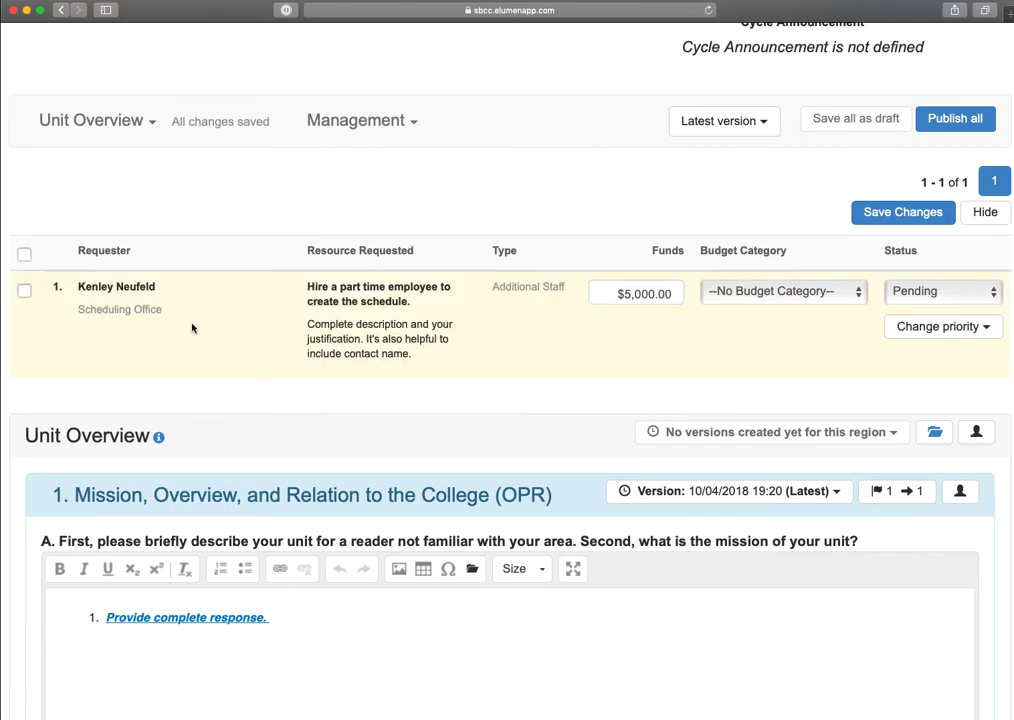
# - Review the resource request action details for the part-time employee request, then close them and deselect the request
pyautogui.click(515, 340)
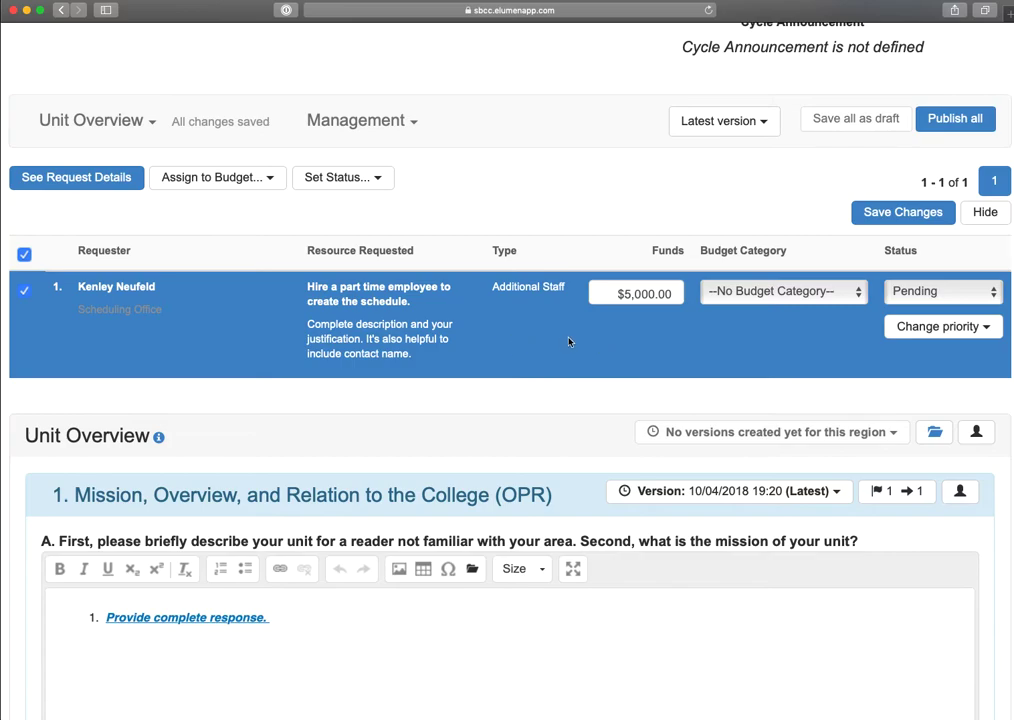
pyautogui.click(548, 374)
pyautogui.click(547, 376)
pyautogui.click(77, 176)
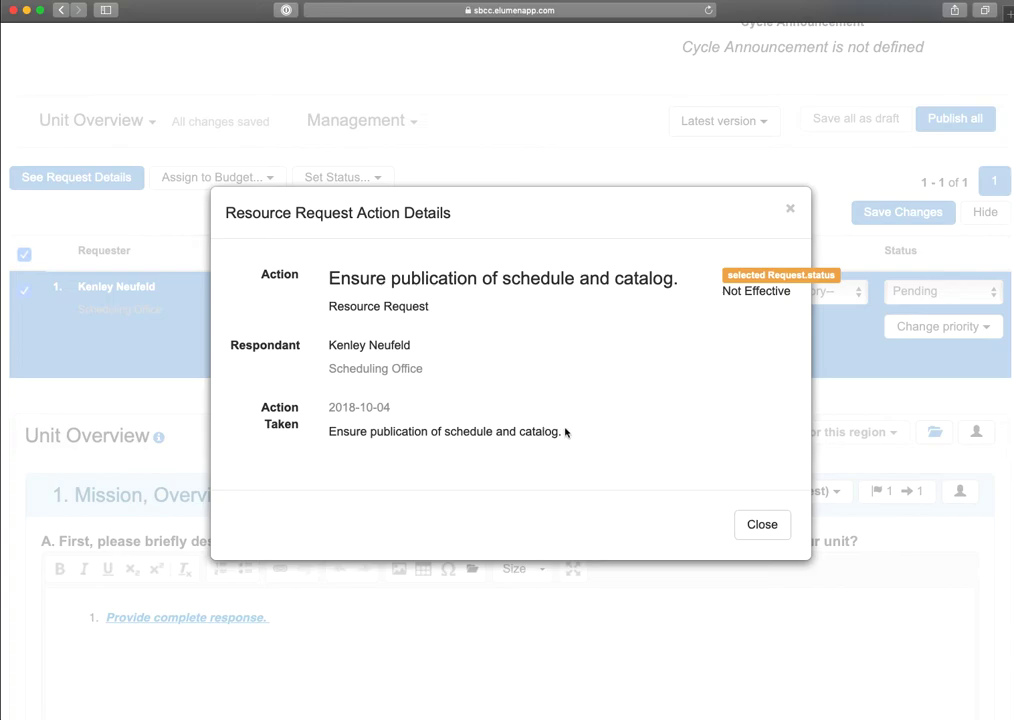
pyautogui.click(761, 522)
pyautogui.click(575, 345)
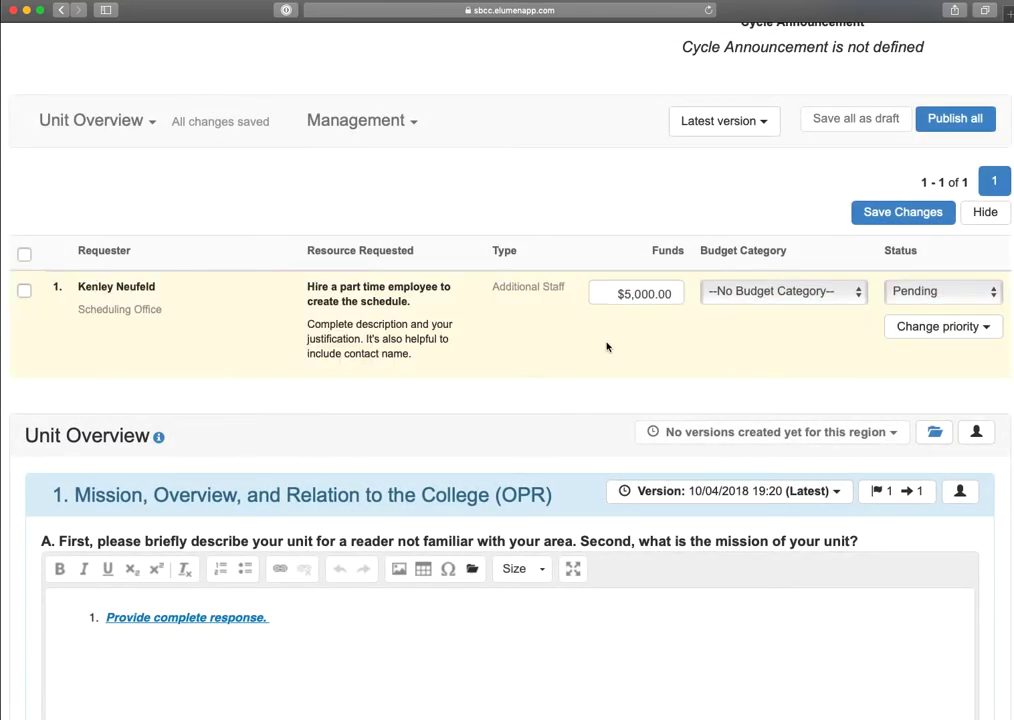
# - Try the Approve status on the part-time employee request, return it to Pending and recheck the status choices
pyautogui.click(964, 295)
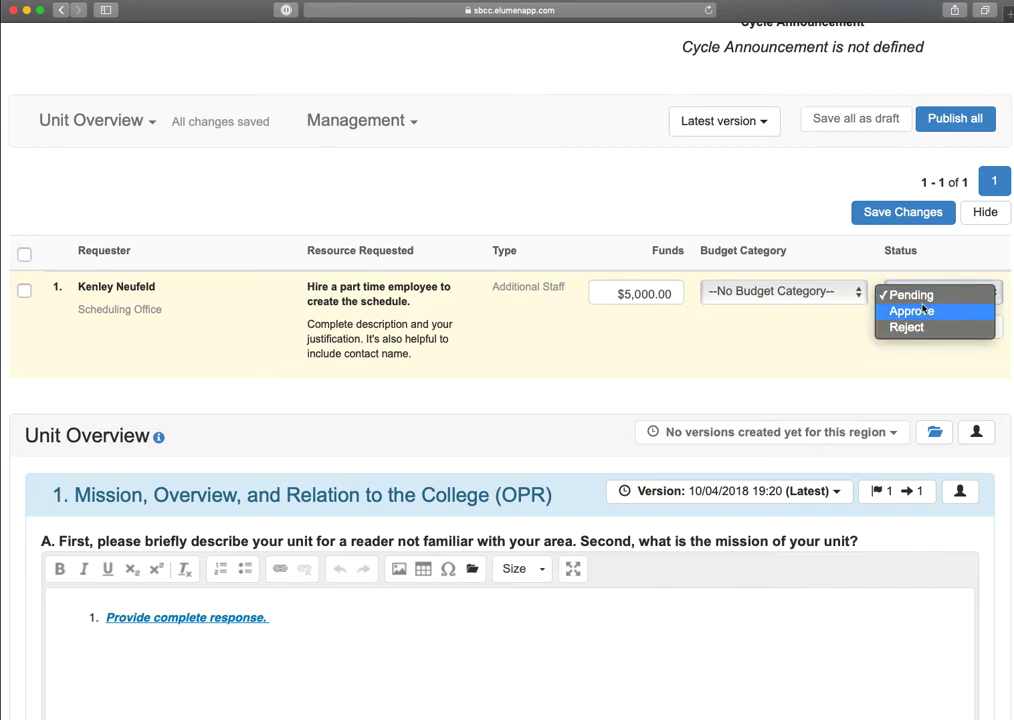
pyautogui.click(922, 311)
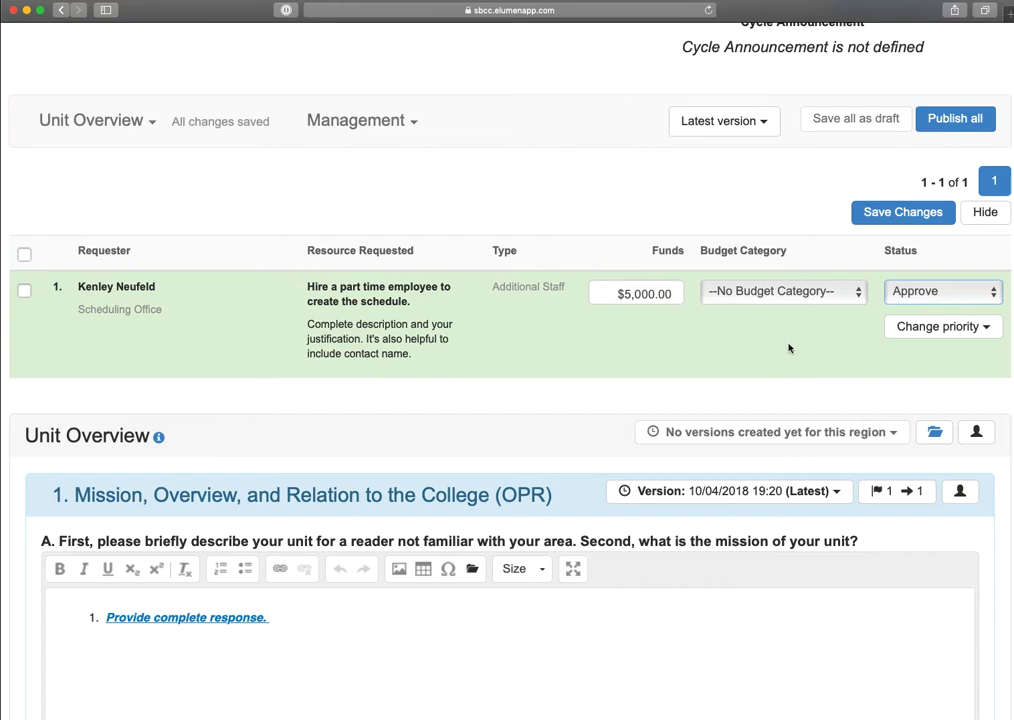
pyautogui.click(903, 291)
pyautogui.click(925, 282)
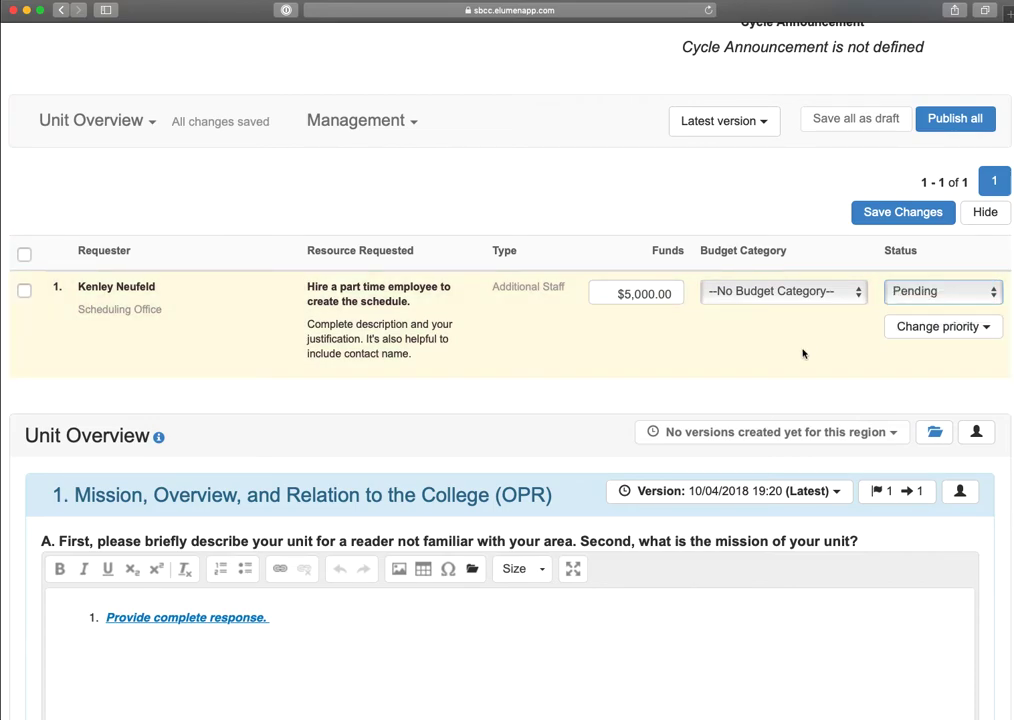
pyautogui.click(941, 296)
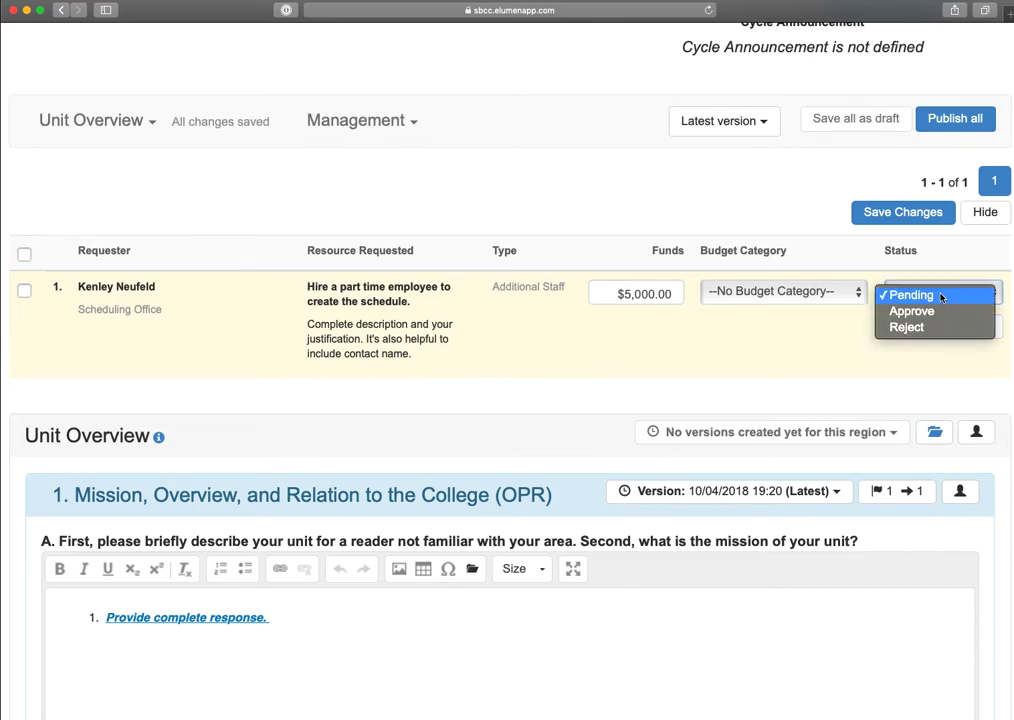
pyautogui.click(806, 350)
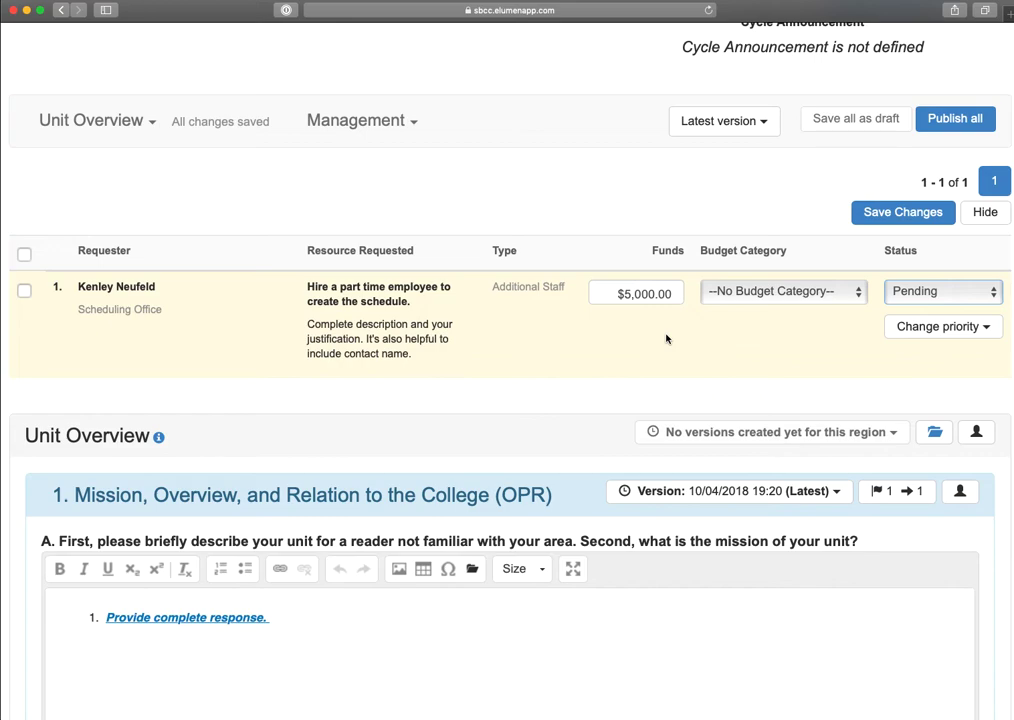
# - Save the budget changes for the part-time employee request and hide the resource request list
pyautogui.click(903, 213)
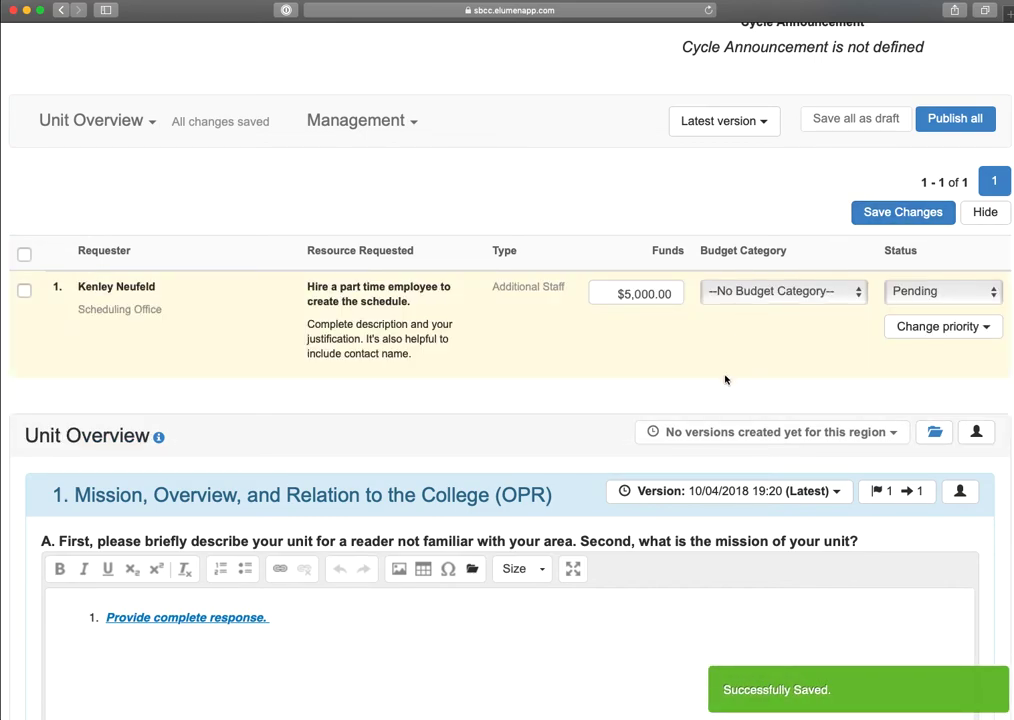
pyautogui.scroll(-3, 726, 379)
pyautogui.scroll(2, 726, 379)
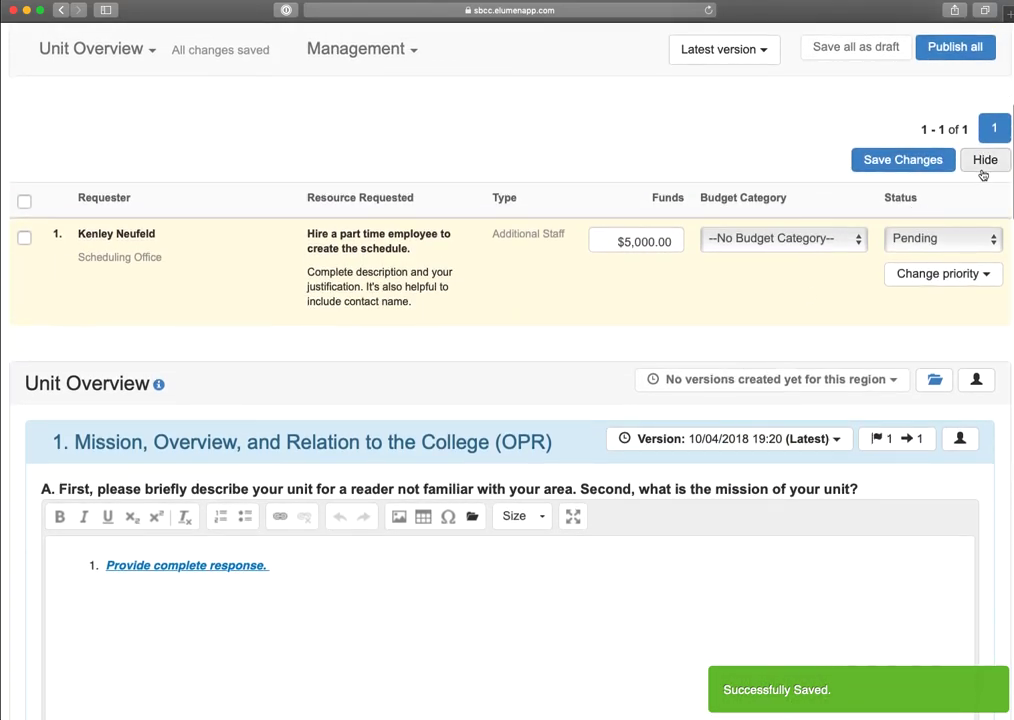
pyautogui.scroll(-10, 632, 359)
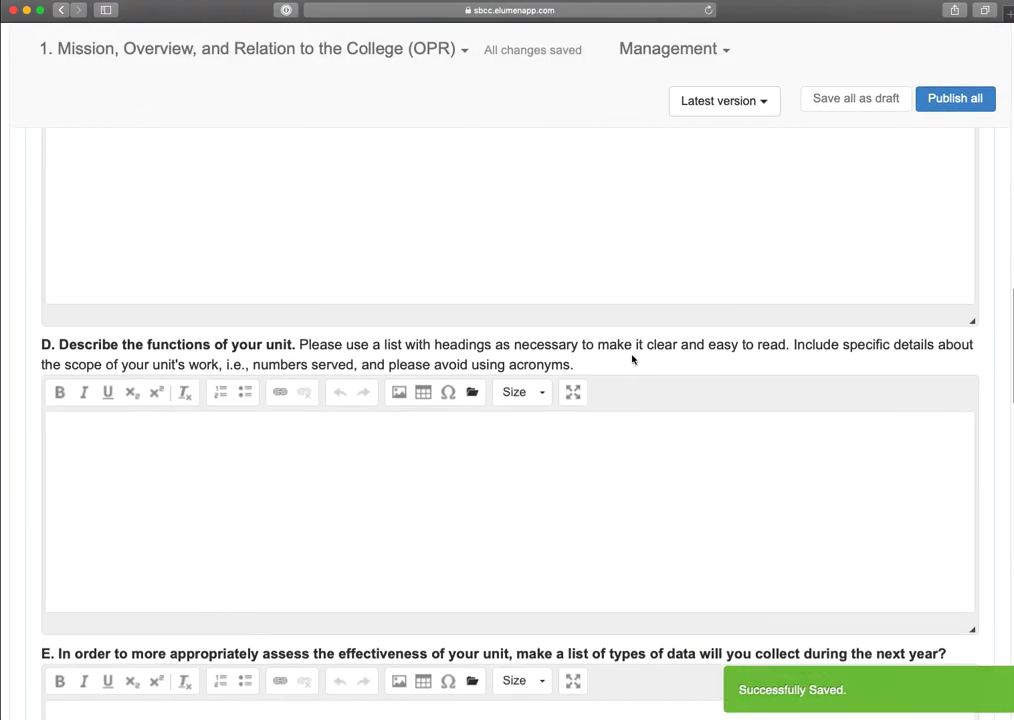
pyautogui.scroll(10, 632, 359)
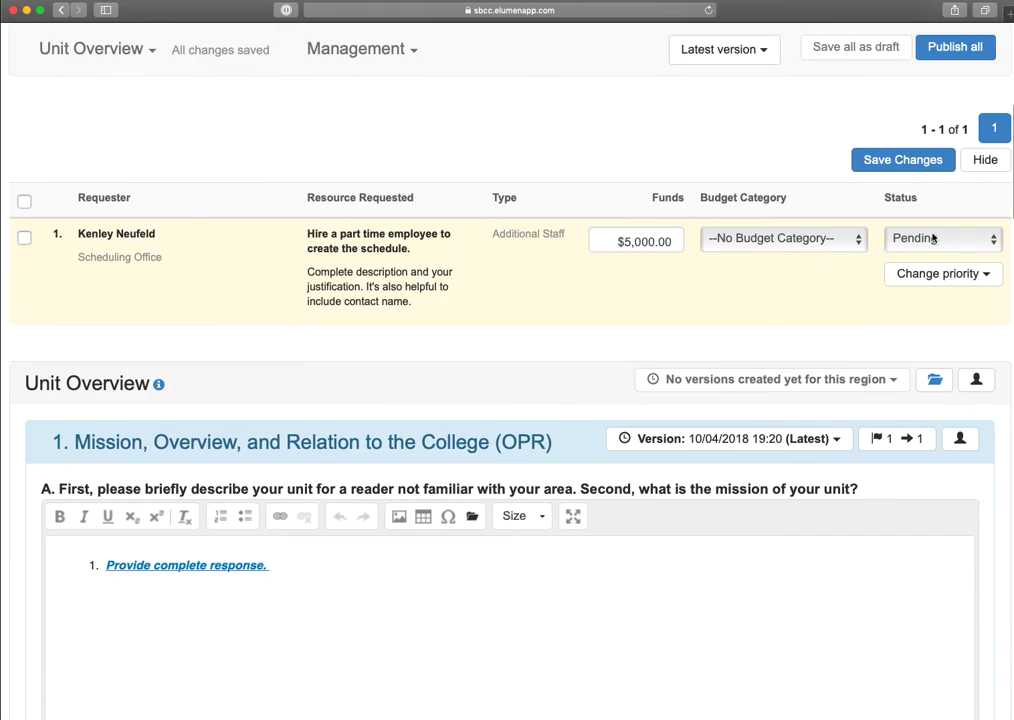
pyautogui.click(984, 160)
# - Check the Scheduling Office files in the Unit Overview document library and close it
pyautogui.scroll(3, 895, 395)
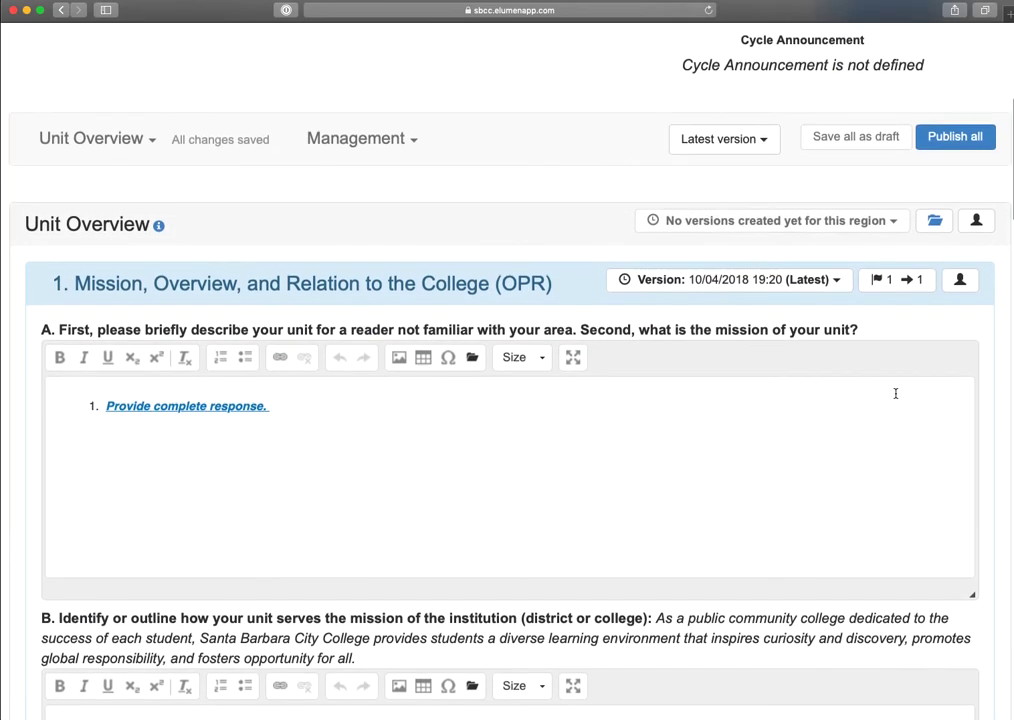
pyautogui.scroll(2, 629, 335)
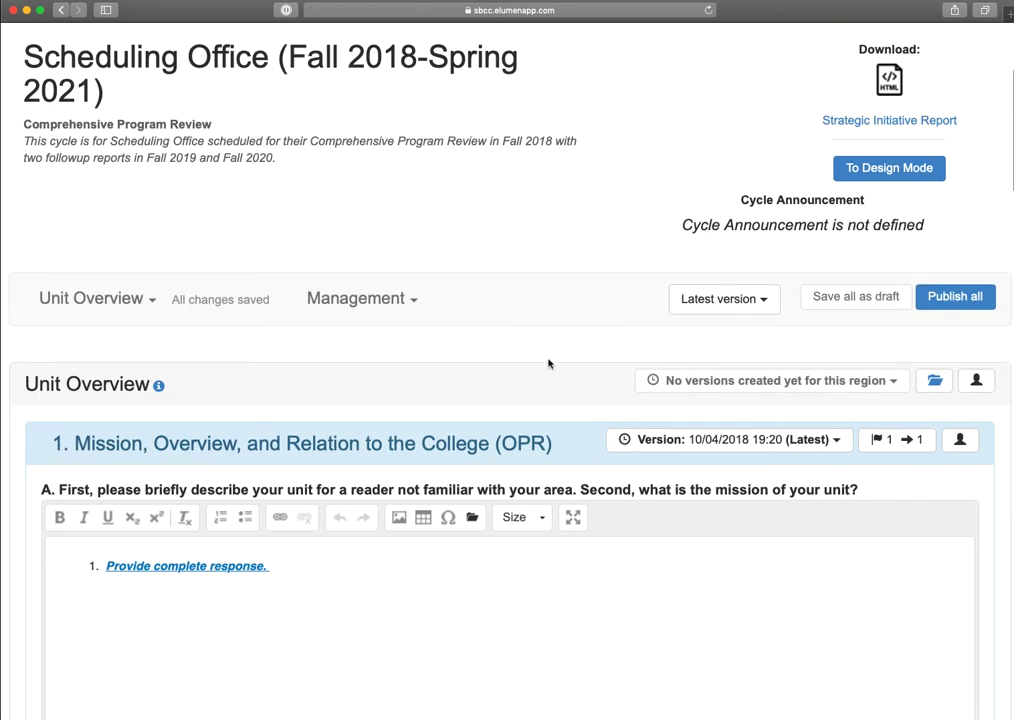
pyautogui.scroll(2, 550, 380)
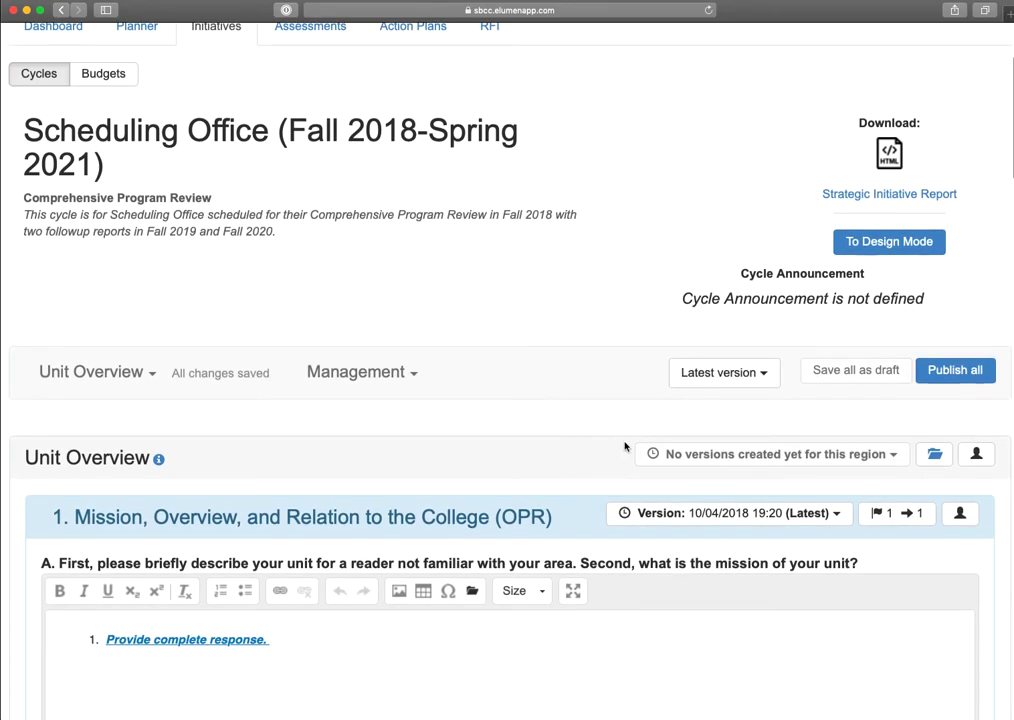
pyautogui.click(936, 459)
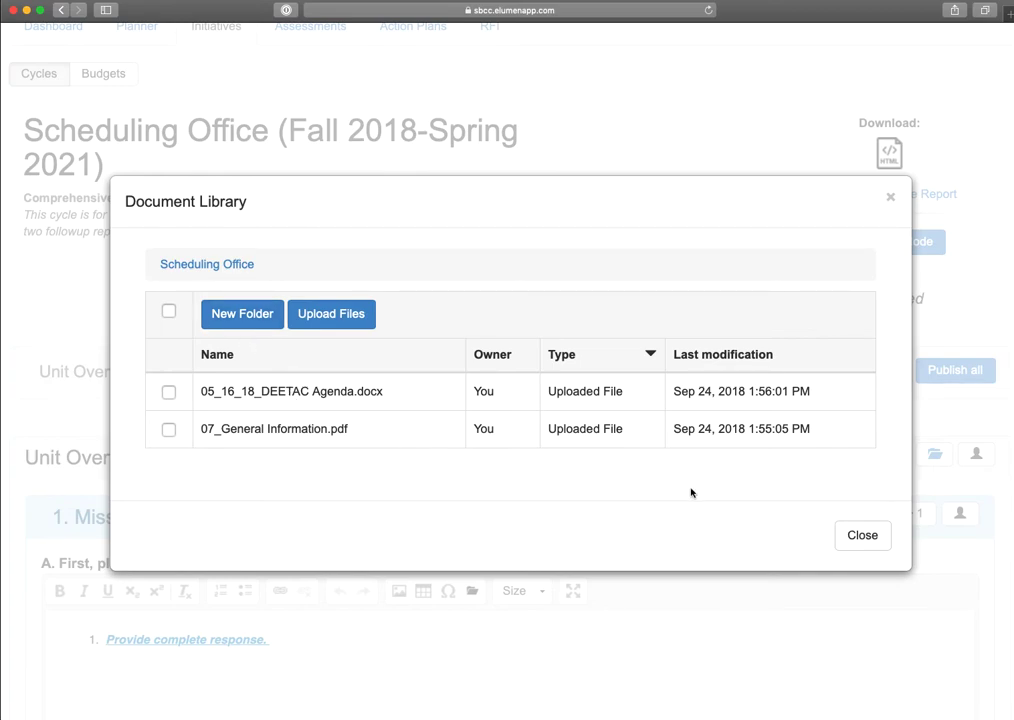
pyautogui.click(840, 535)
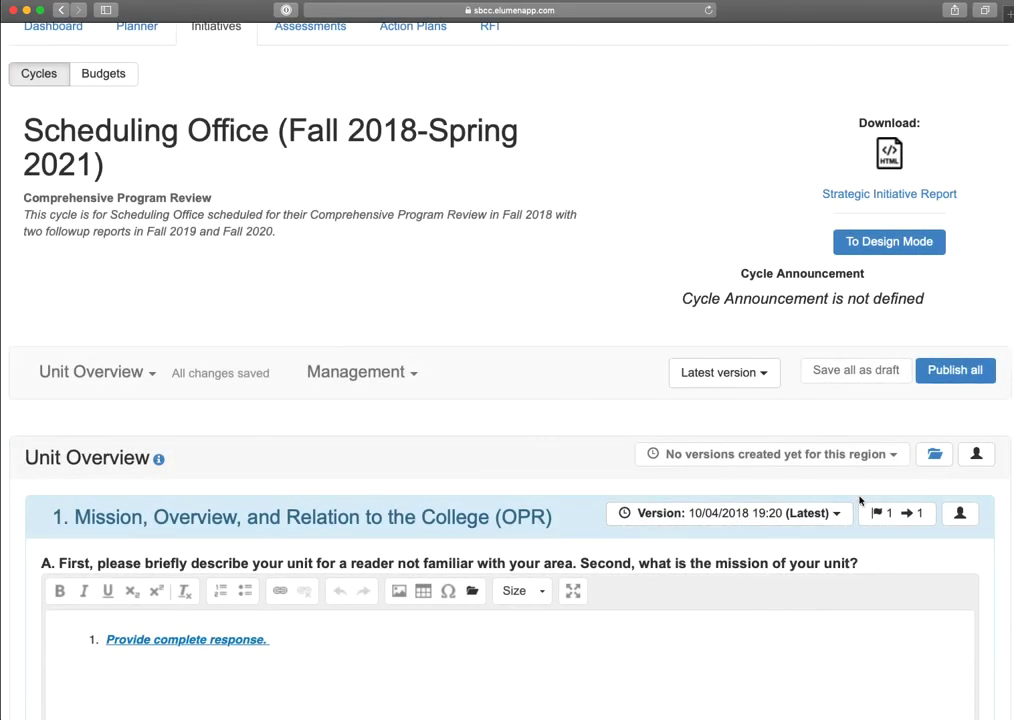
# - Review the HTML Strategic Initiative Report through its goals and resource requests, then return to the program review
pyautogui.scroll(1, 849, 451)
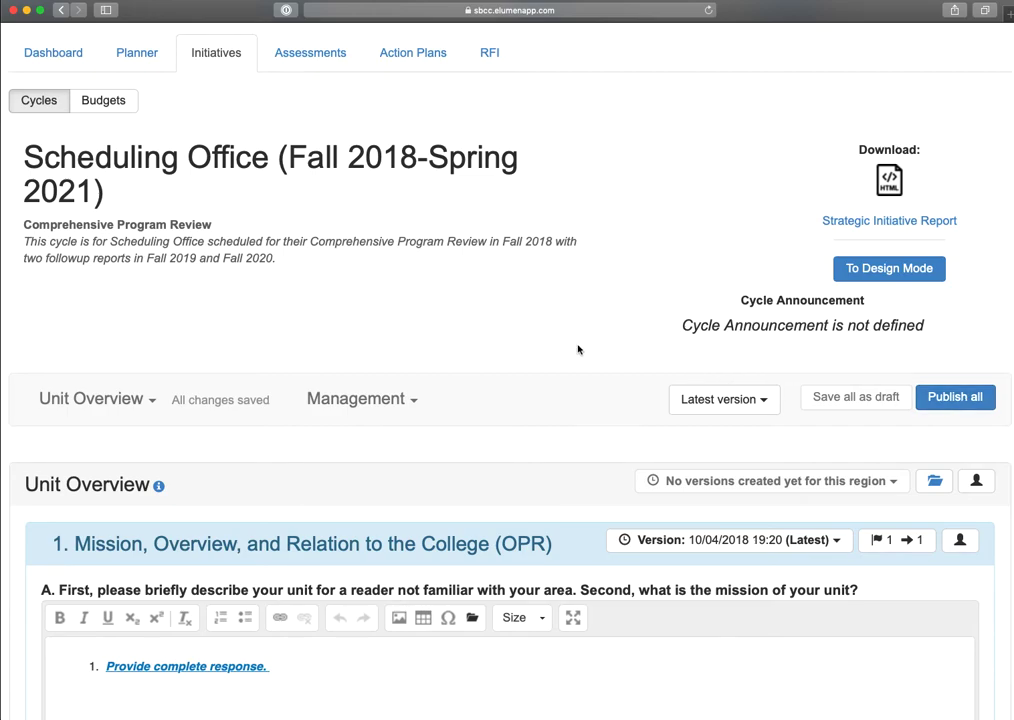
pyautogui.scroll(3, 577, 349)
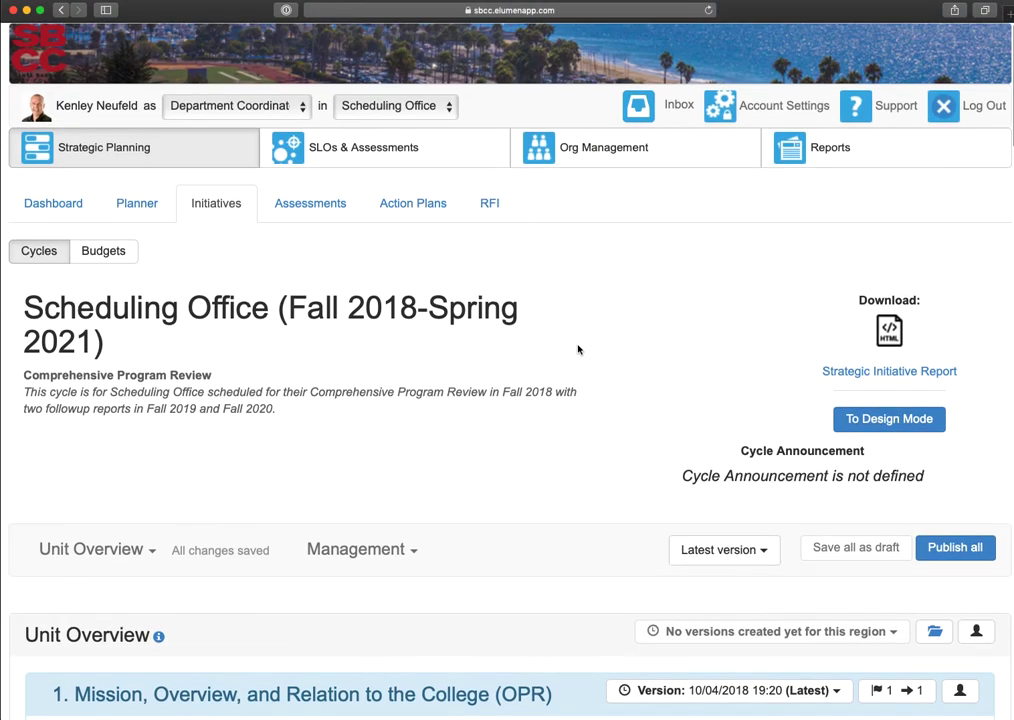
pyautogui.click(889, 333)
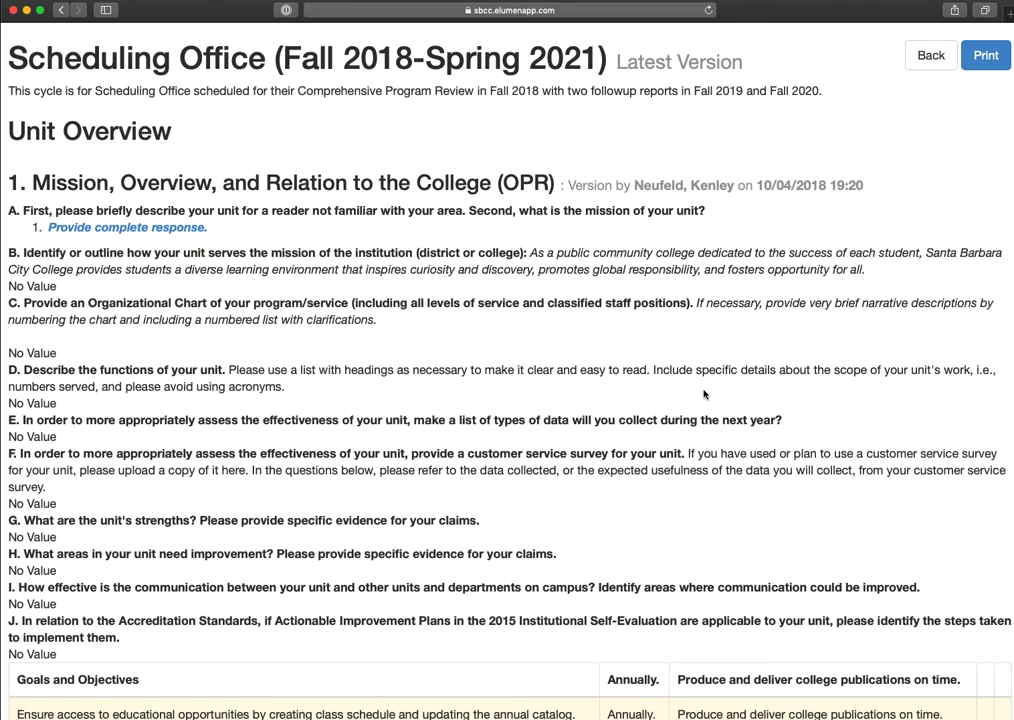
pyautogui.scroll(-5, 703, 394)
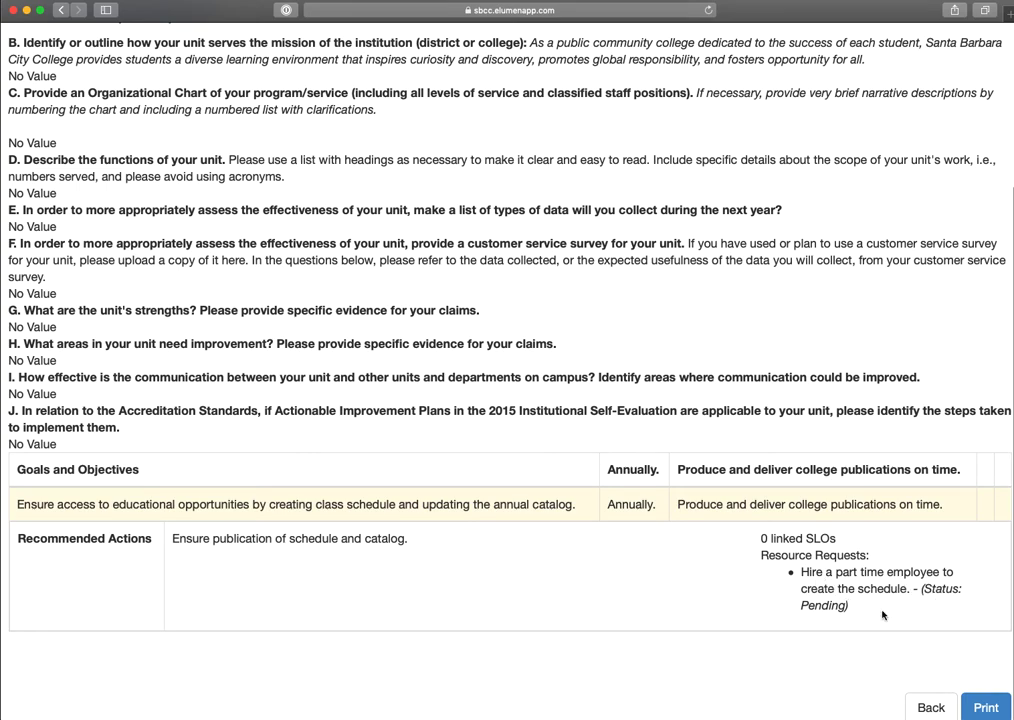
pyautogui.click(931, 708)
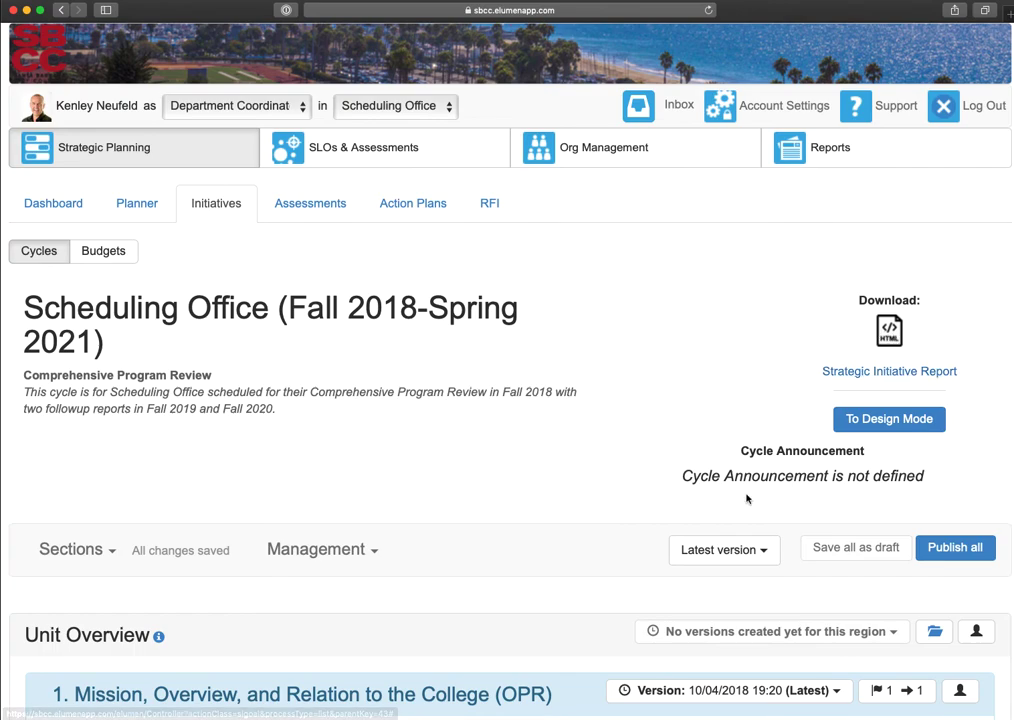
pyautogui.scroll(-3, 924, 414)
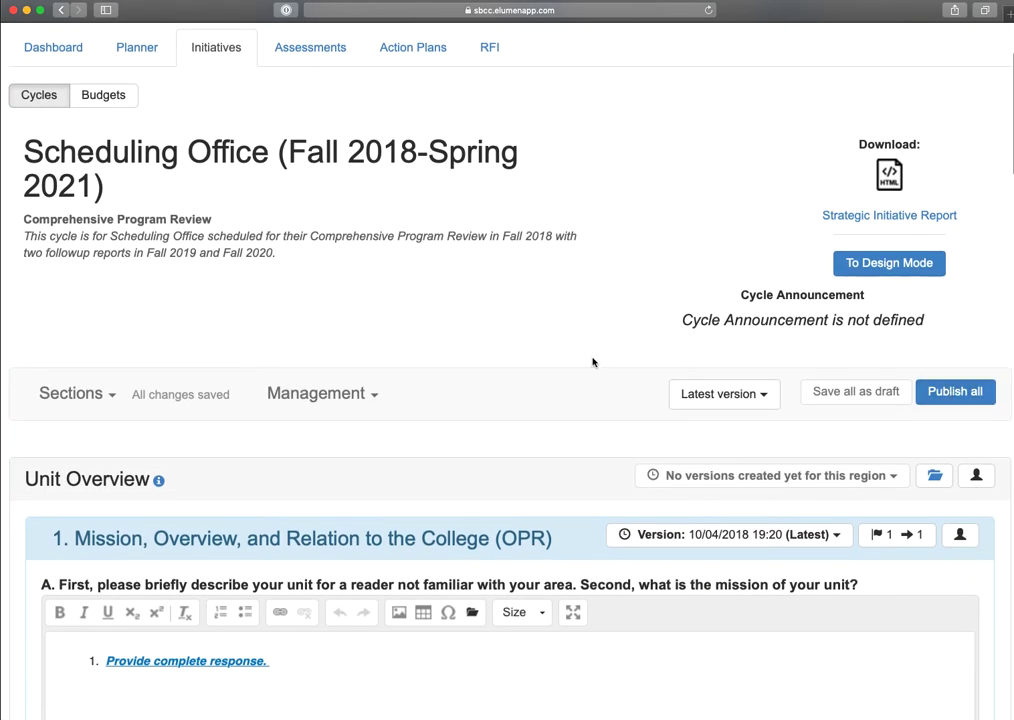
pyautogui.scroll(3, 567, 421)
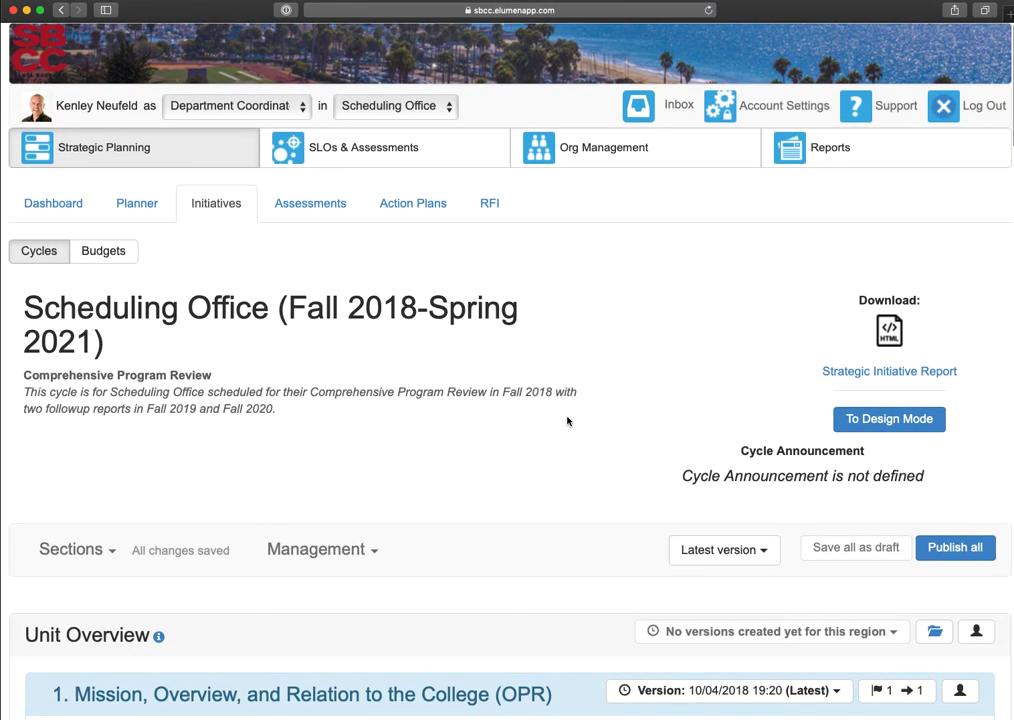